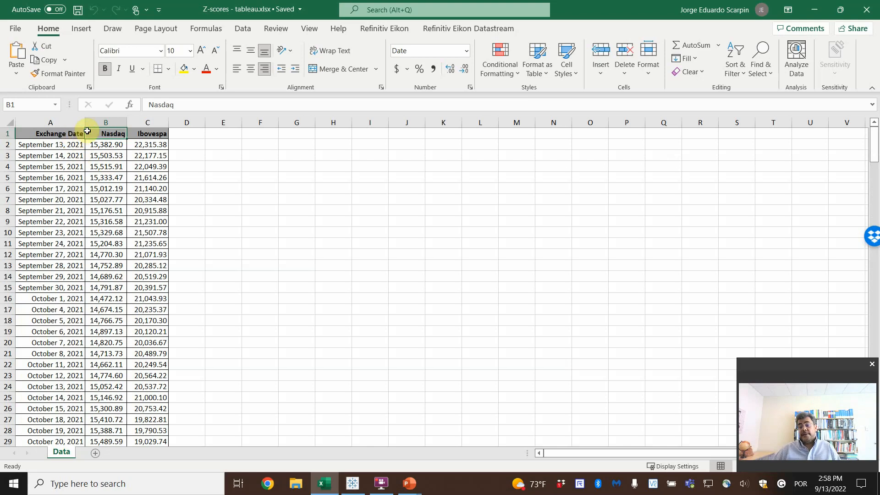
Close the Excel workbook, switch to Tableau and connect to the Microsoft Excel file Z-scores - tableau.xlsx.
left_click(872, 5)
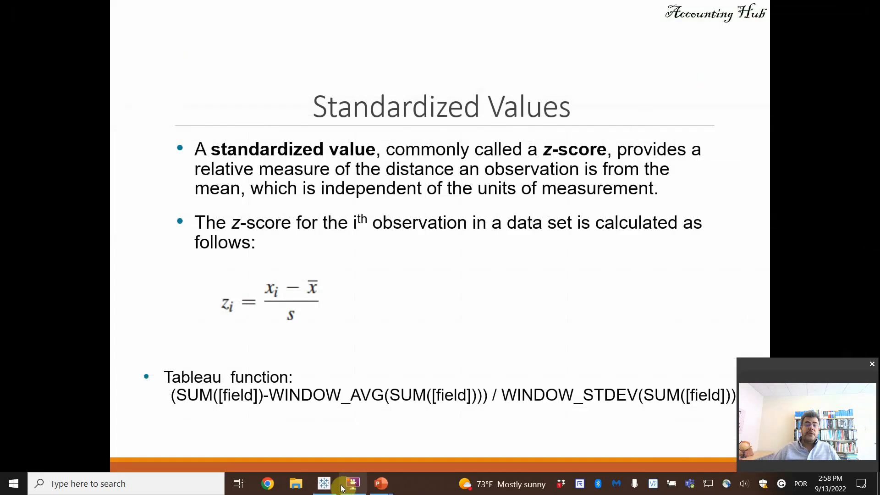
left_click(327, 484)
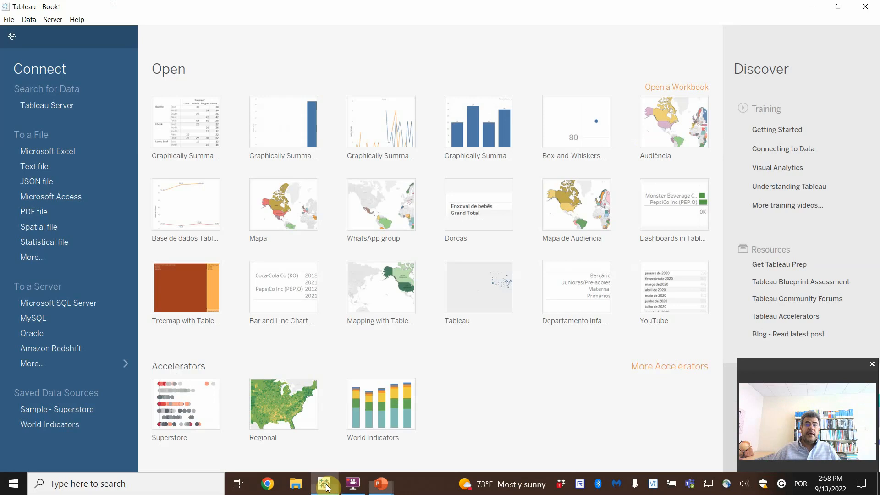
left_click(65, 151)
left_click(225, 157)
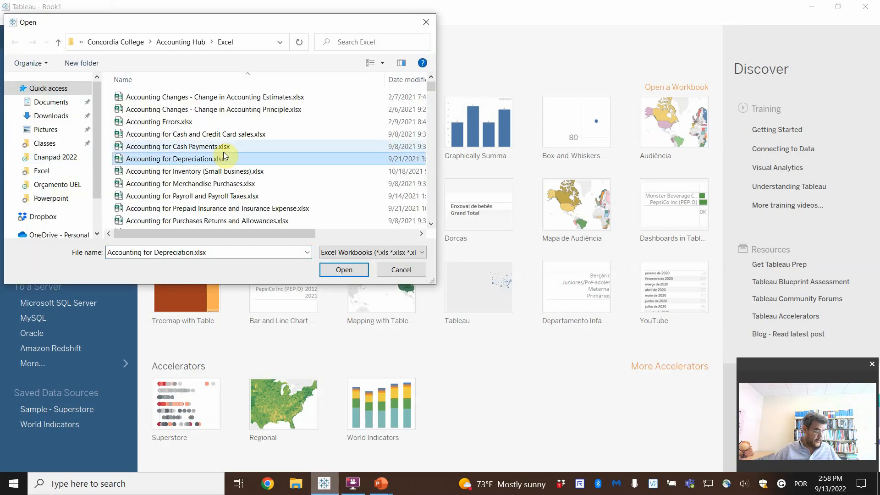
key("End")
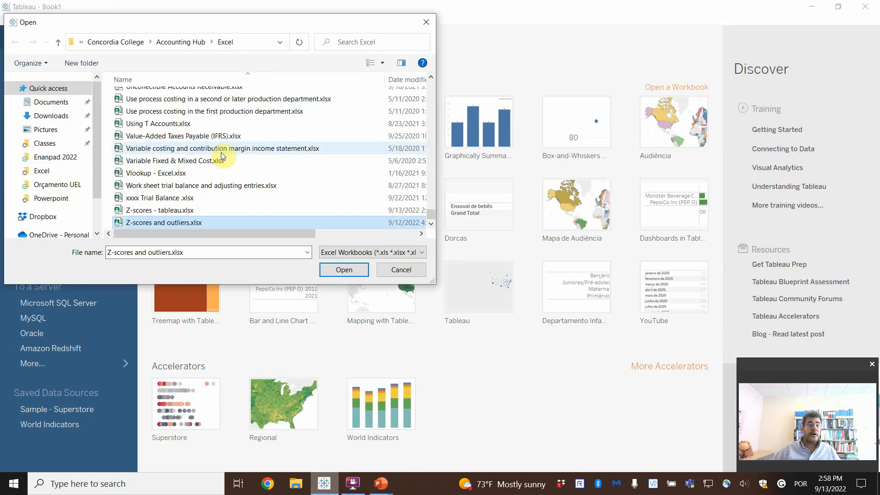
double_click(189, 210)
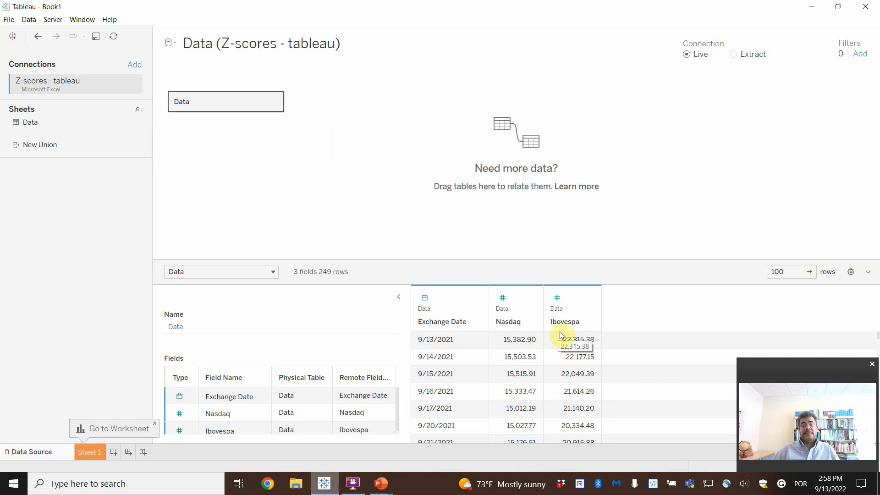
On Sheet 1, create a calculated field named "z Nasdaq" and paste the copied z-score formula template into it.
left_click(87, 450)
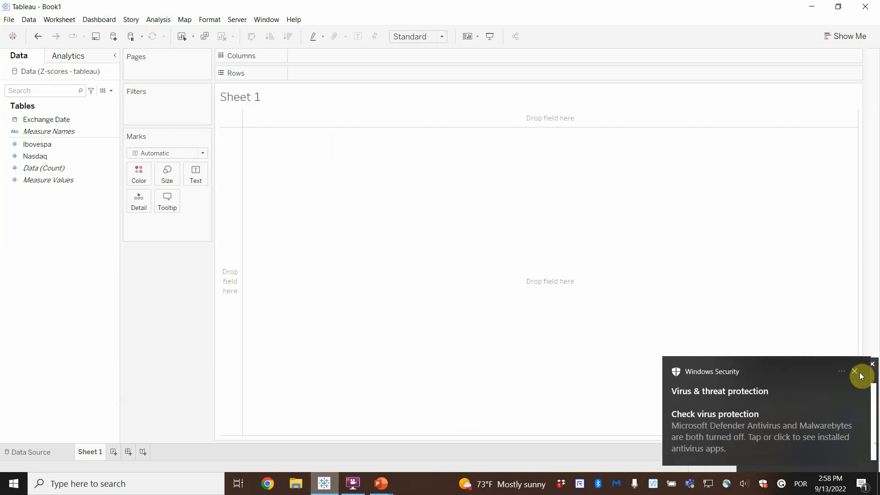
left_click(855, 371)
left_click(155, 20)
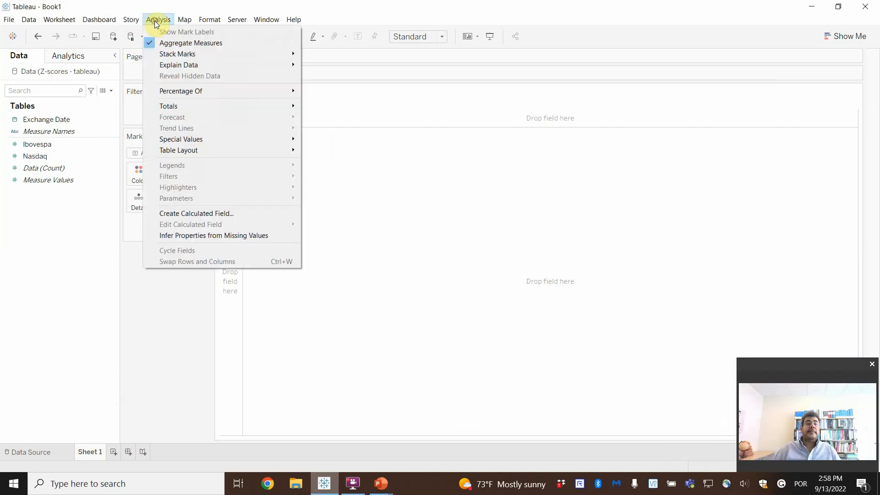
left_click(225, 213)
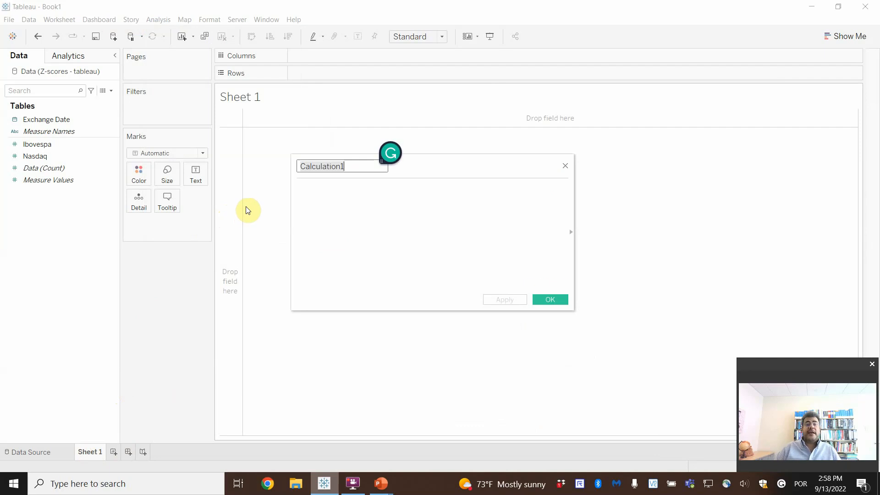
type("z")
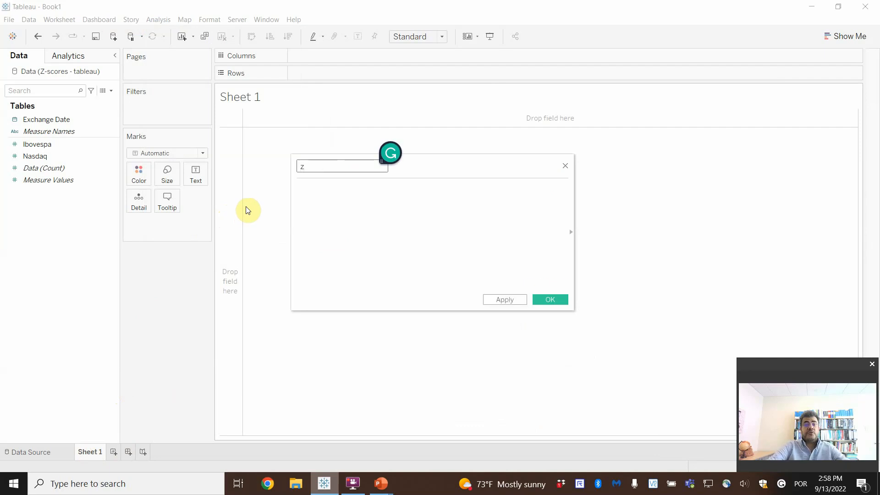
type(" Nas")
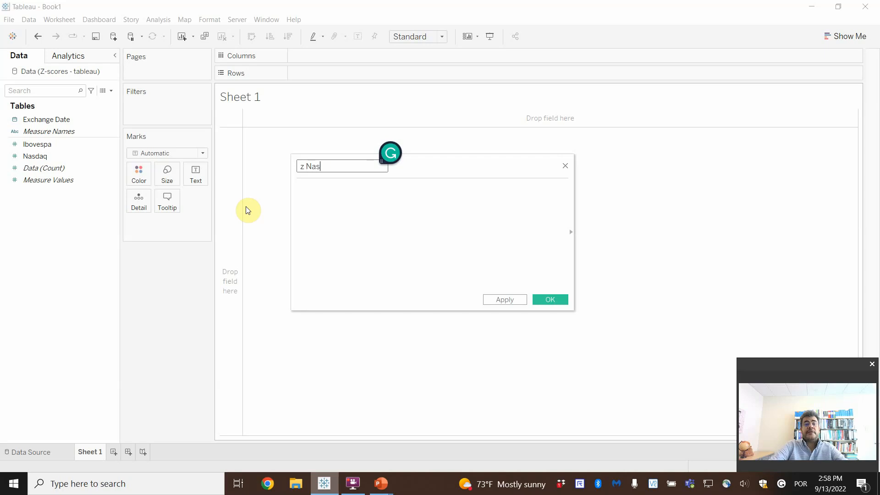
type("daq")
left_click(332, 203)
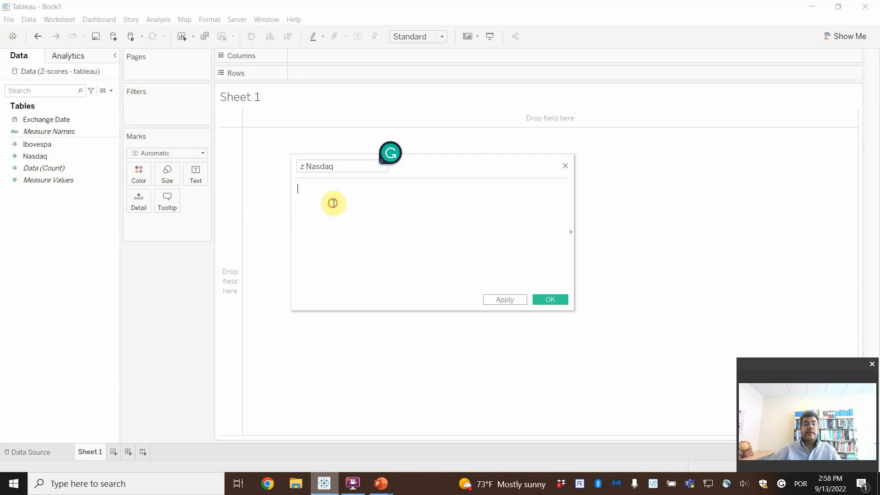
key("ctrl+v")
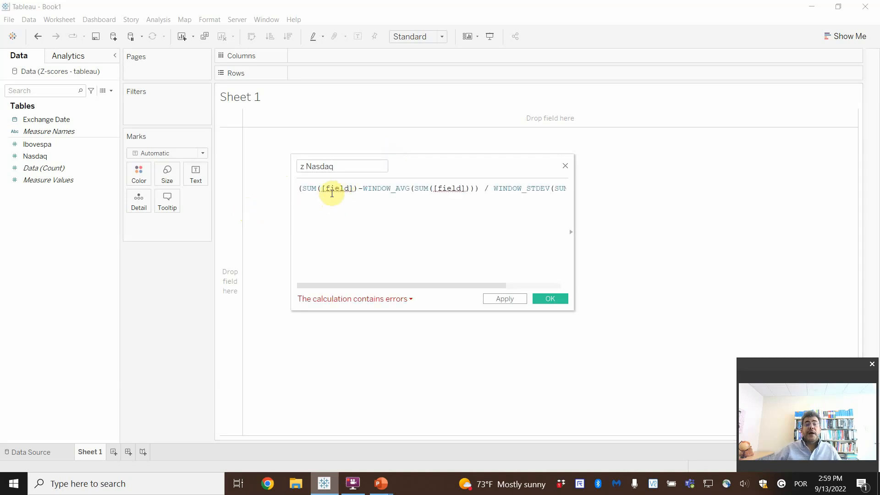
Replace the field placeholder in the formula's first SUM with Nasdaq.
left_click(330, 188)
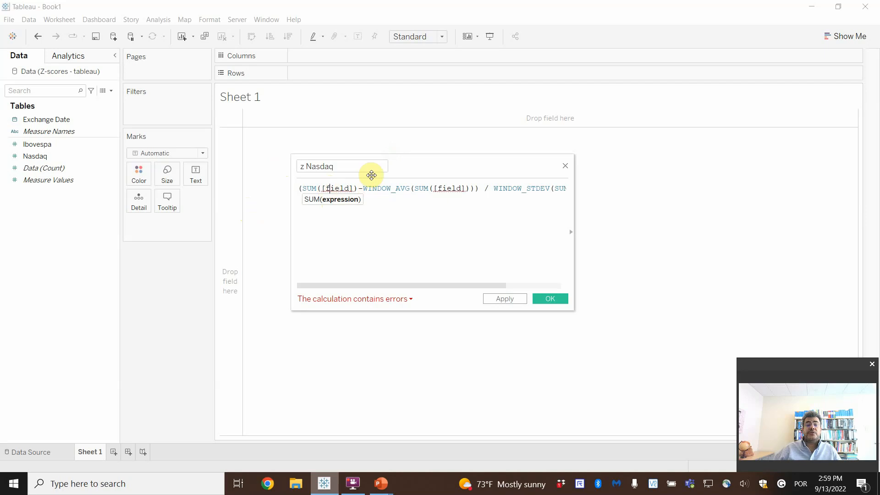
key("Delete")
key("Delete")
key("Delete")
key("Delete")
key("BackSpace")
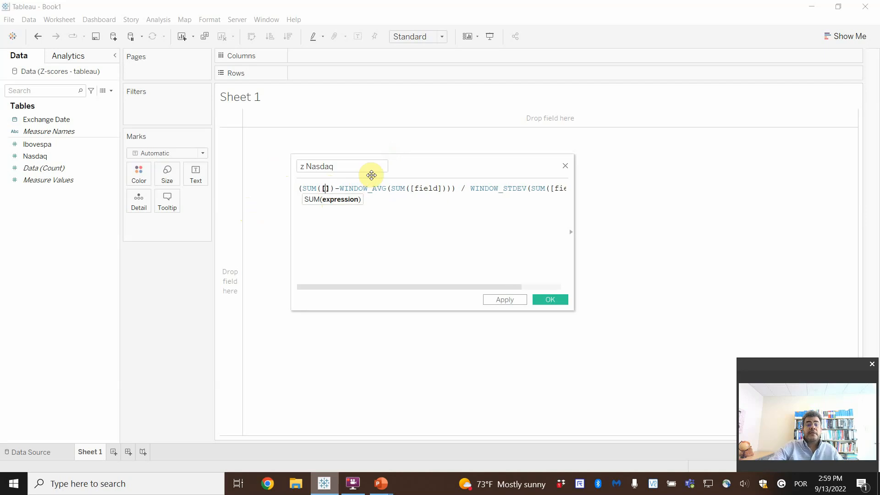
type("Nas")
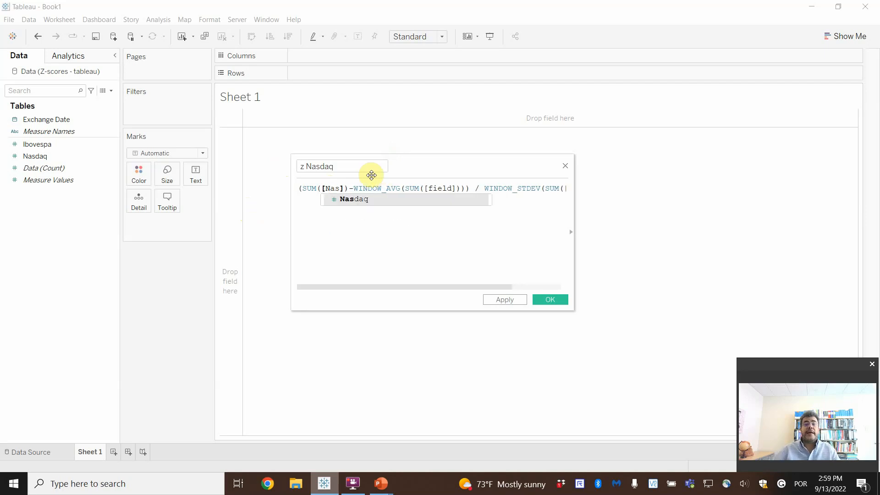
left_click(336, 201)
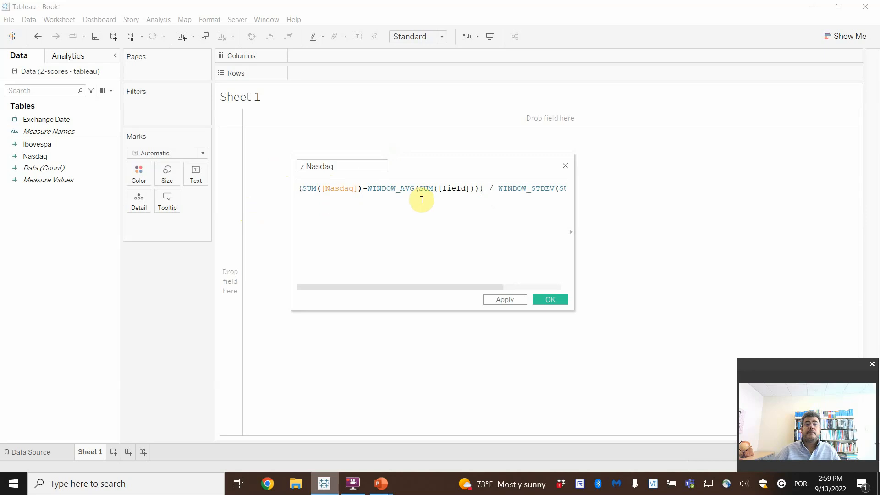
Replace the field placeholder inside WINDOW_AVG with Nasdaq.
left_click(444, 189)
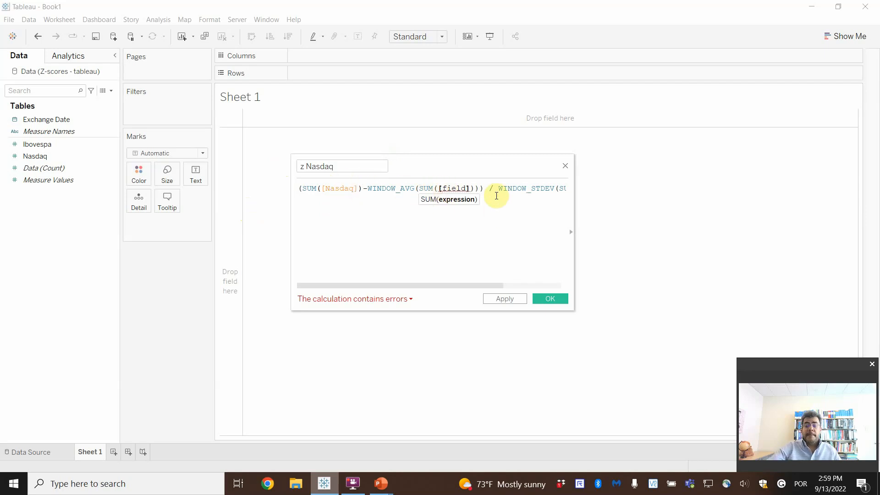
key("Delete")
key("Delete")
key("Delete")
key("Delete")
key("Delete")
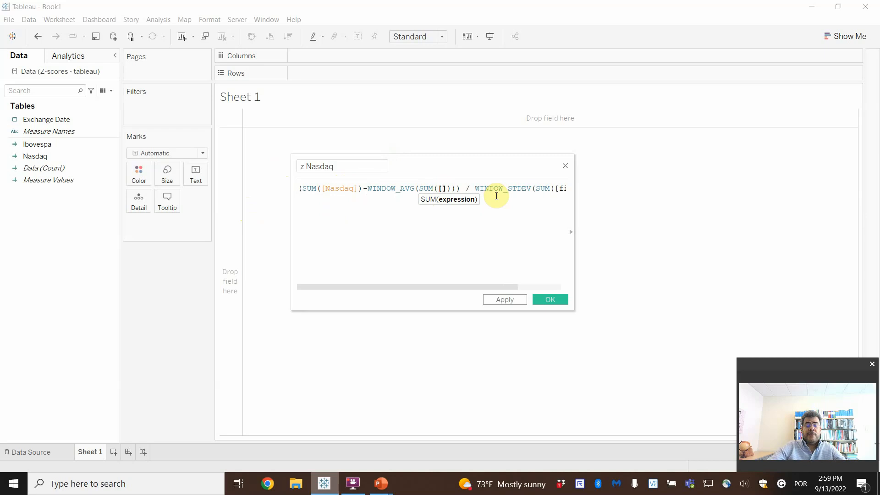
type("Na")
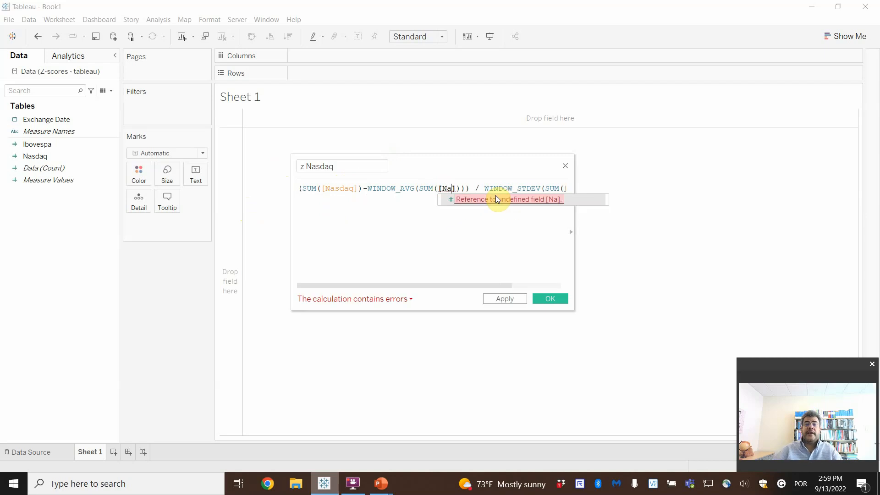
type("sdaq")
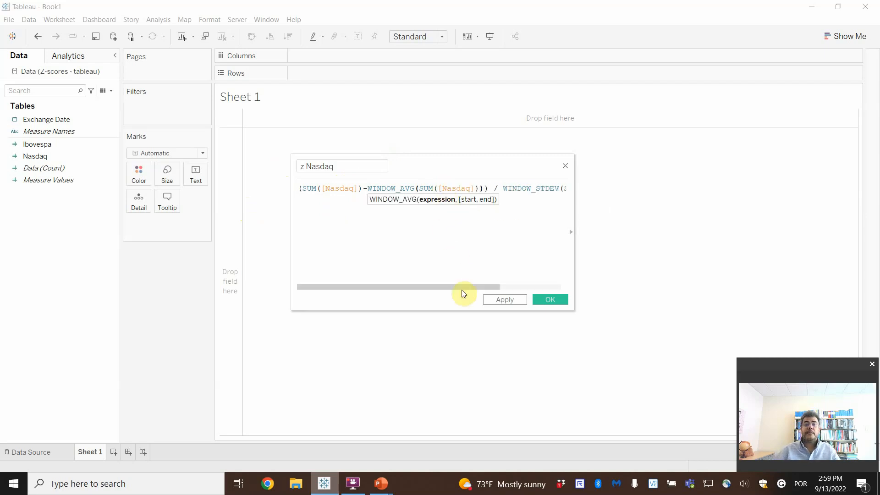
Replace the field placeholder inside WINDOW_STDEV with Nasdaq and save the calculated field.
left_click_drag(465, 289, 524, 290)
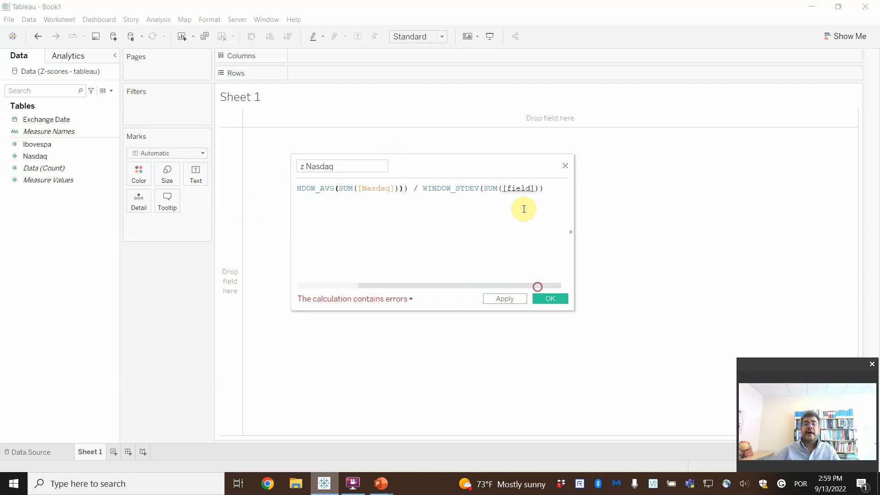
left_click(509, 187)
key("BackSpace")
key("BackSpace")
key("BackSpace")
key("BackSpace")
key("BackSpace")
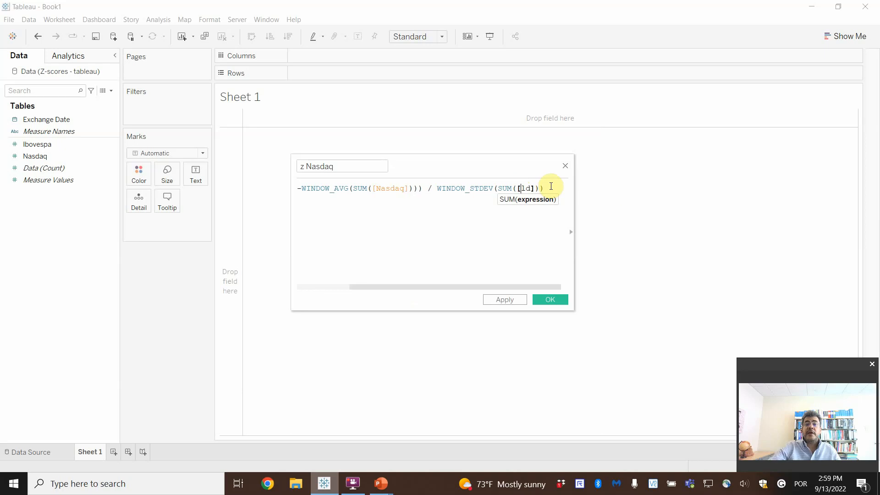
type("Nasda")
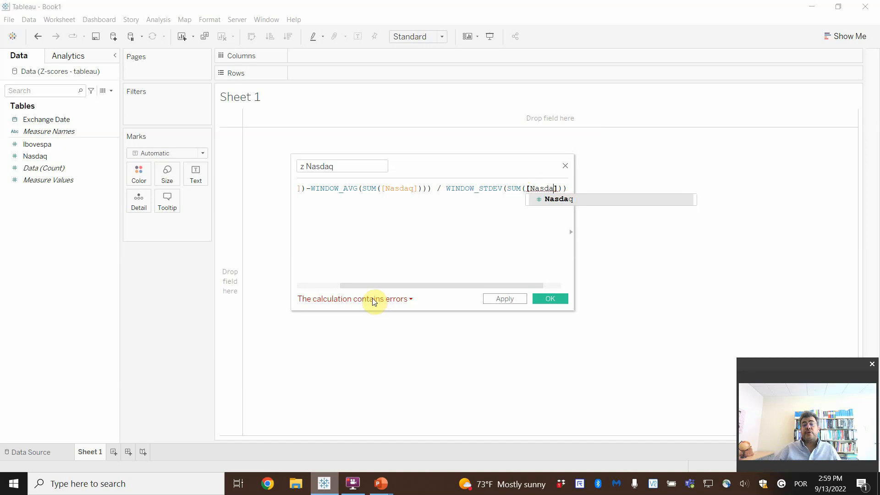
left_click(549, 200)
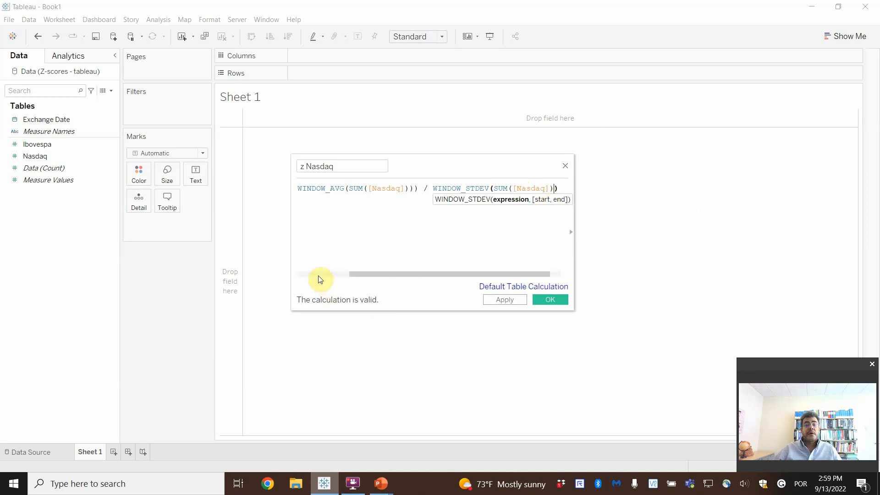
left_click(317, 273)
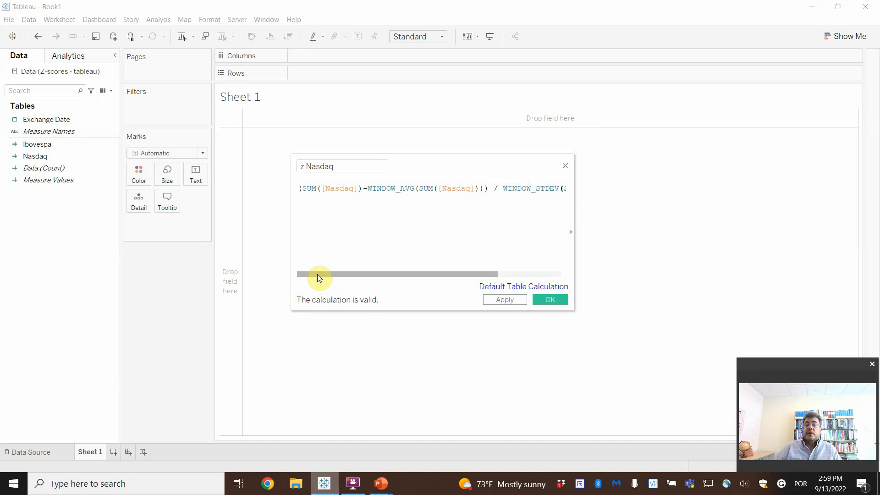
left_click(548, 303)
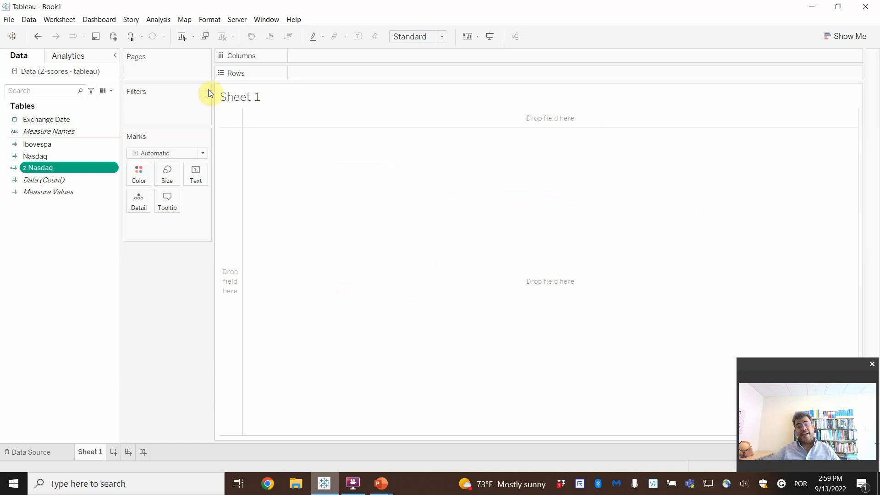
Start a second calculated field and name it "z Ibovespa".
left_click(160, 20)
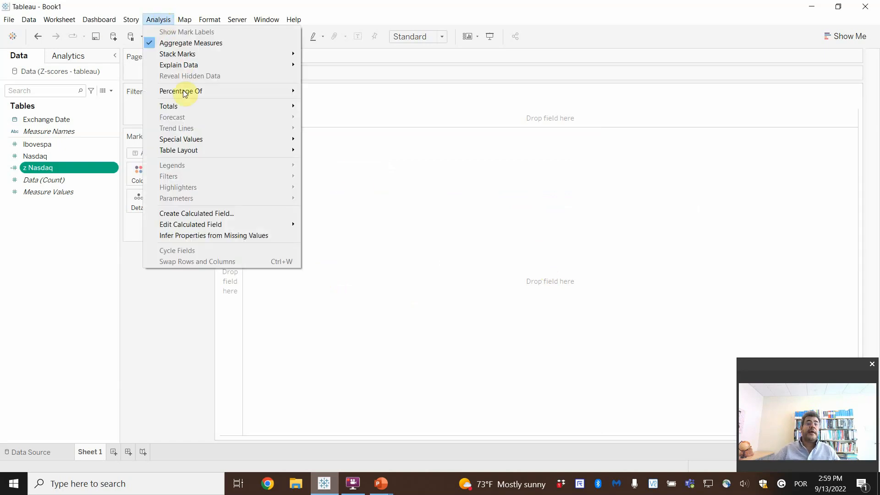
left_click(195, 212)
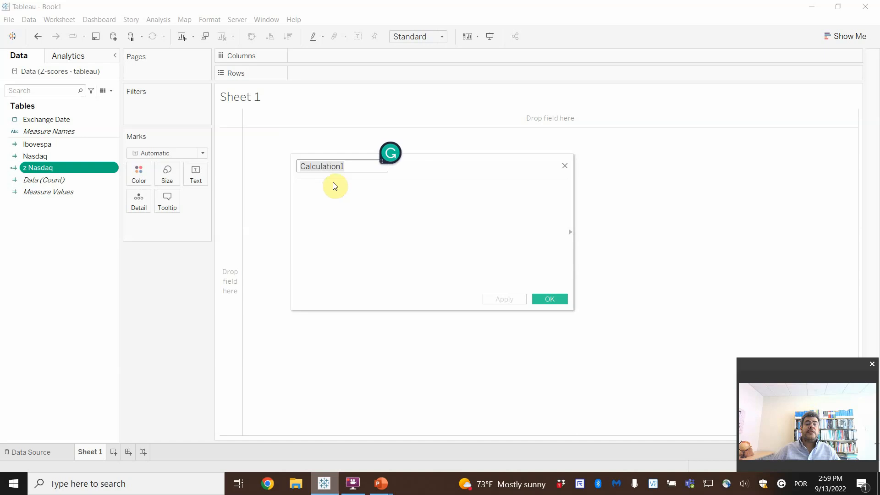
type("z Ibovespa")
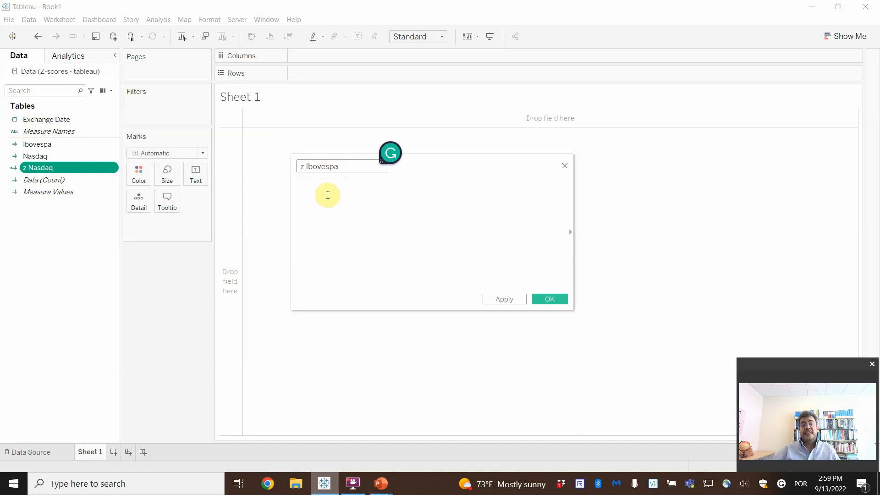
left_click(330, 190)
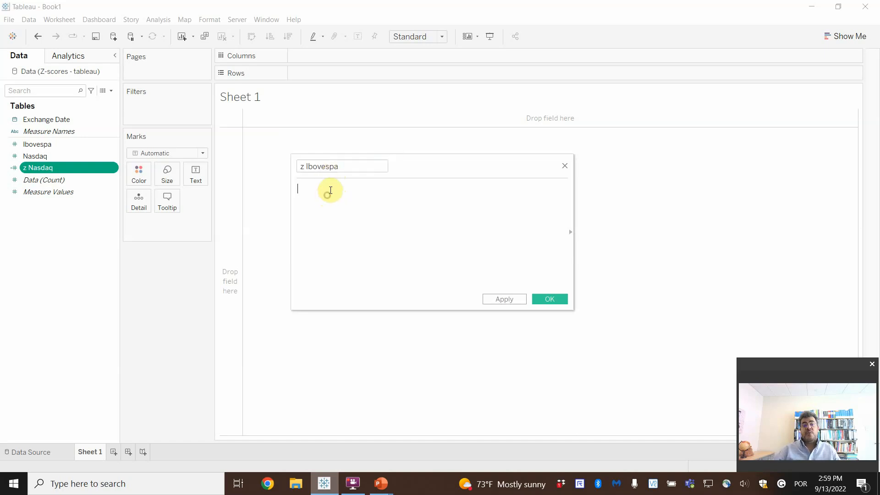
type("jwhfkashfdksa")
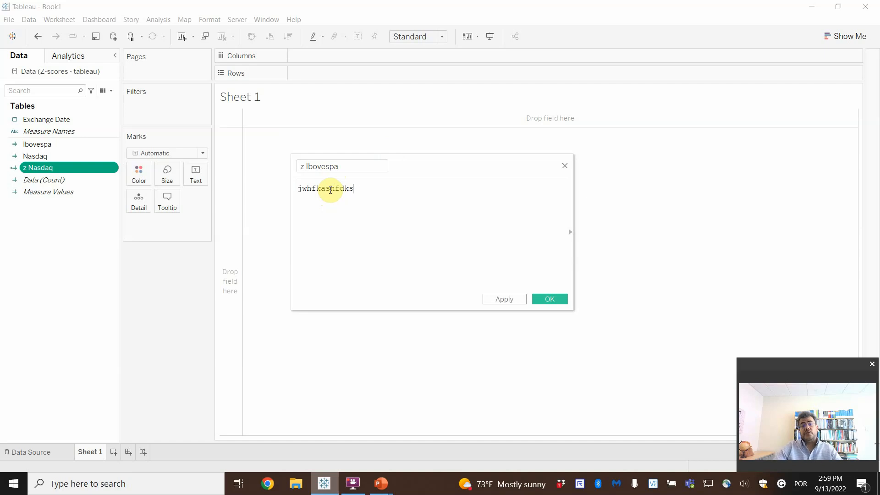
key("BackSpace")
key("BackSpace")
key("BackSpace")
key("BackSpace")
key("BackSpace")
key("BackSpace")
key("BackSpace")
key("BackSpace")
key("BackSpace")
key("BackSpace")
key("BackSpace")
key("BackSpace")
Paste the z-score formula into z Ibovespa and replace the field placeholder inside WINDOW_STDEV with Ibovespa.
key("ctrl+v")
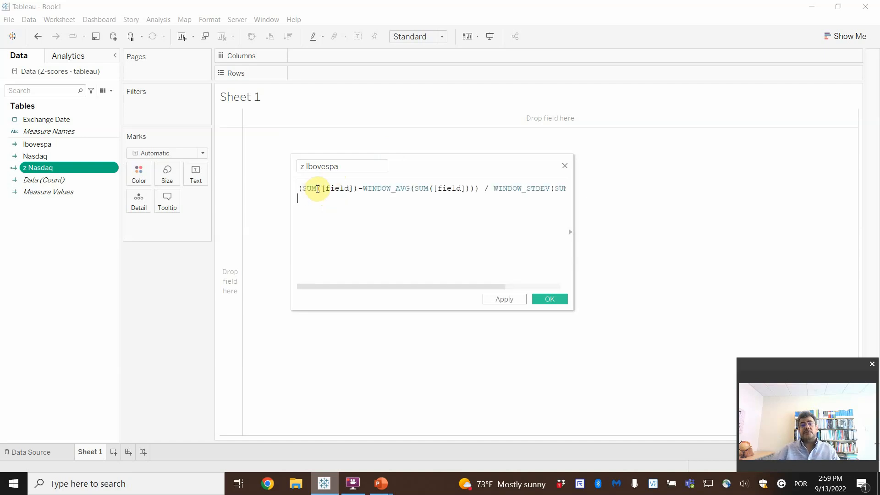
key("BackSpace")
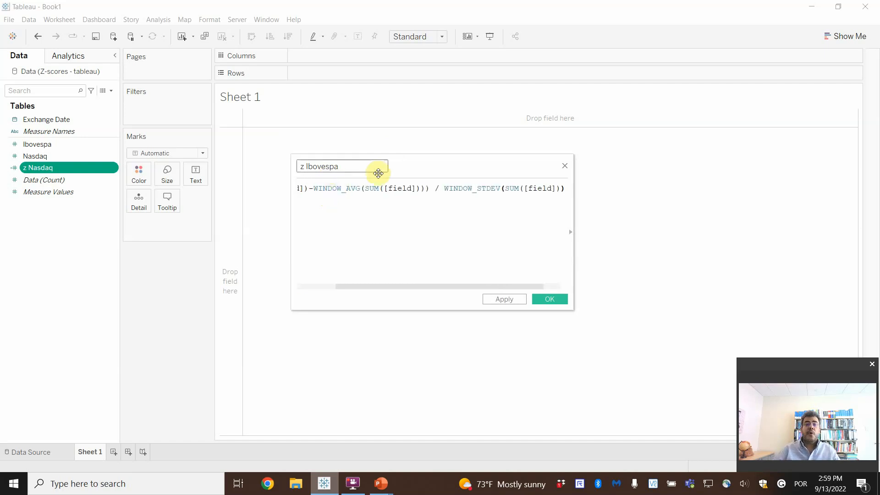
left_click(528, 188)
key("Delete")
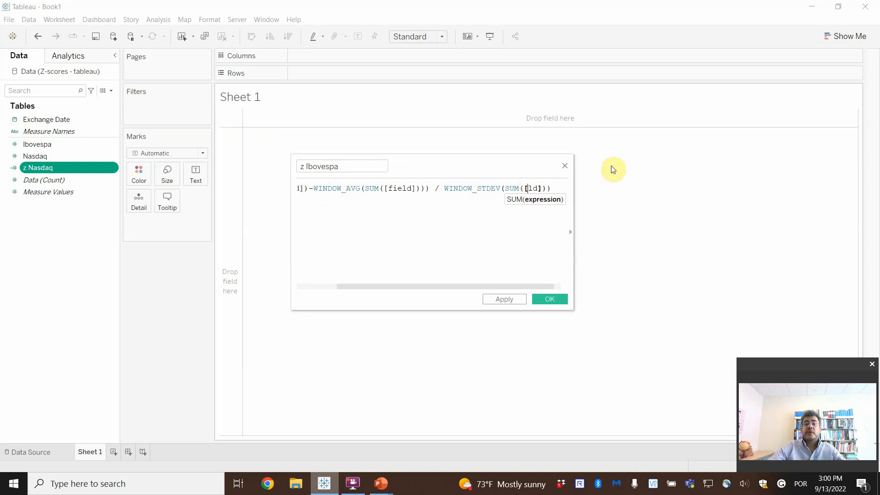
key("Delete")
key("Delete")
type("Ibo")
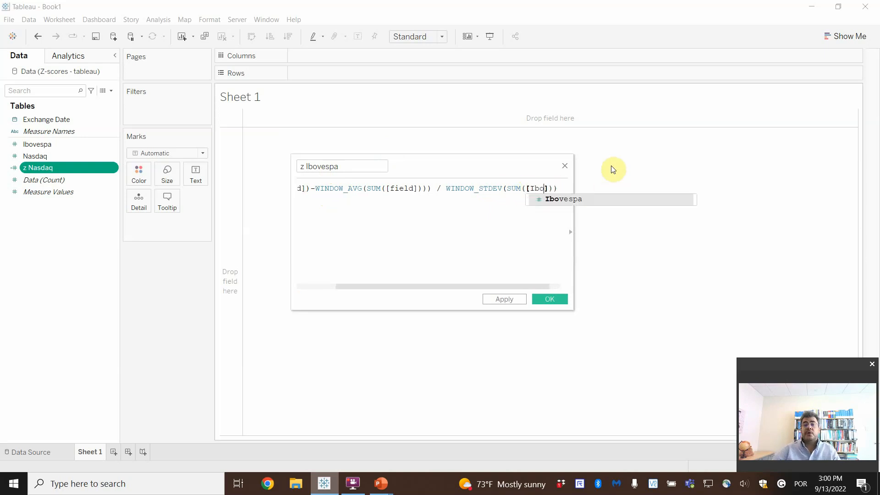
left_click(540, 198)
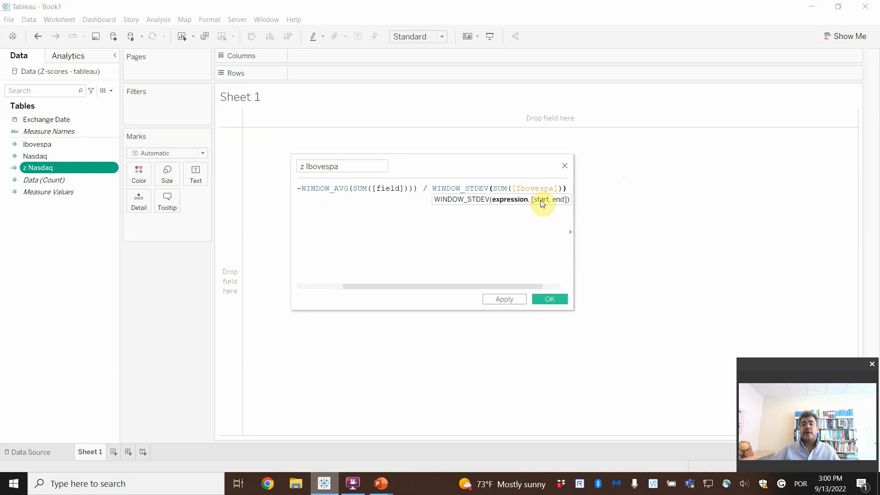
Replace the field placeholder inside WINDOW_AVG with Ibovespa.
left_click(378, 188)
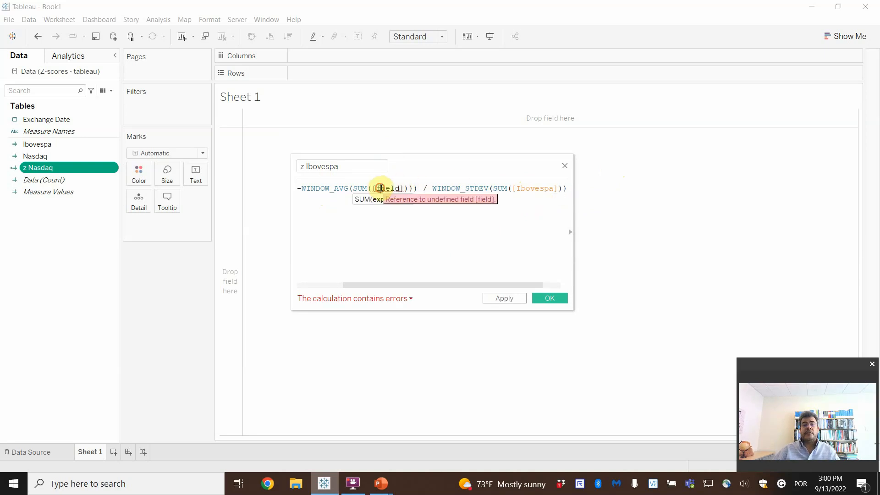
key("Delete")
key("Delete")
key("Delete")
key("Delete")
key("Delete")
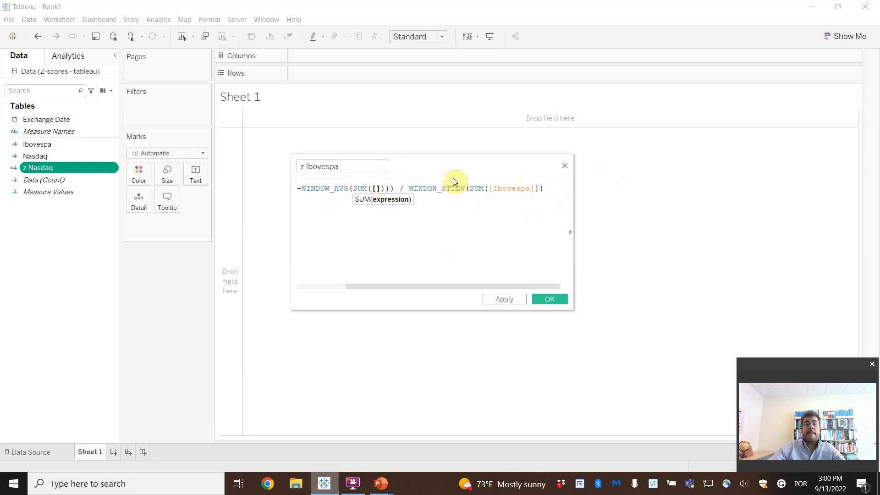
type("I")
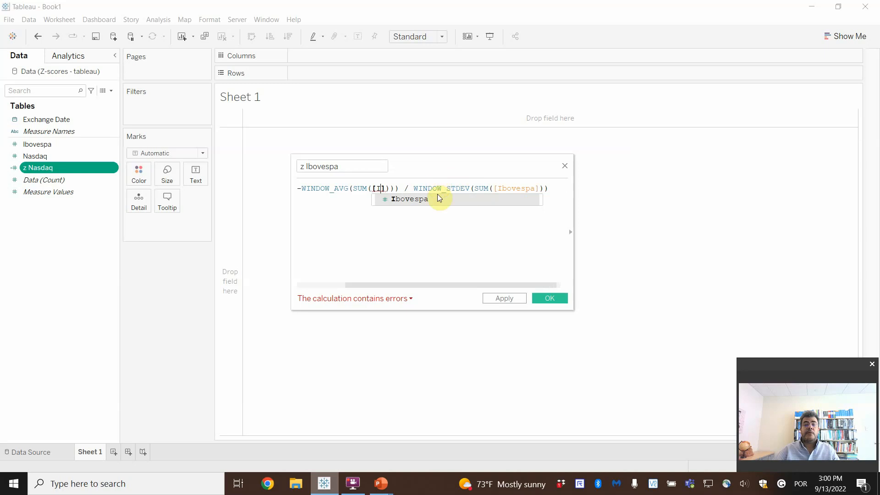
double_click(398, 199)
Replace the field placeholder in the formula's first SUM with Ibovespa and save the calculated field.
left_click(320, 286)
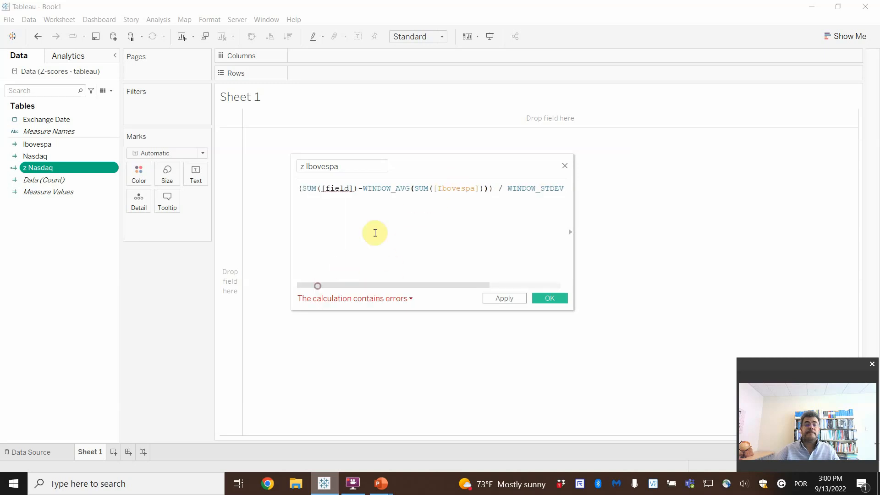
left_click(328, 188)
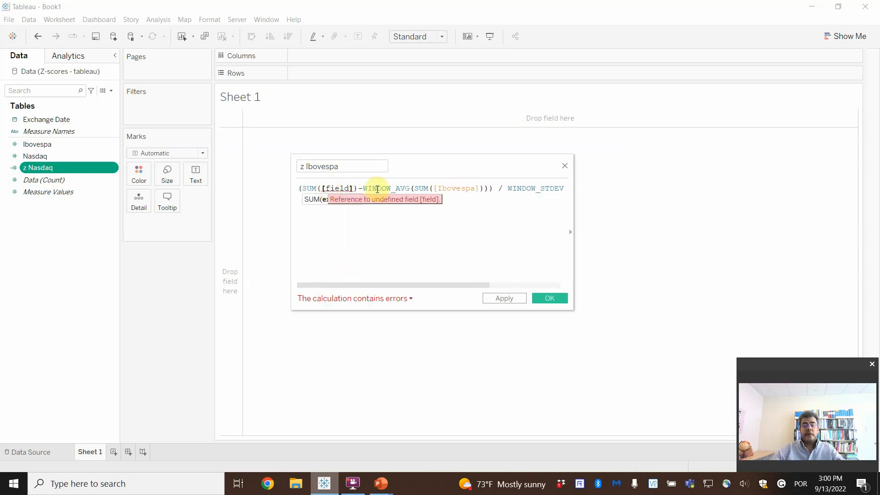
key("Delete")
key("Delete")
key("Delete")
key("Delete")
key("Delete")
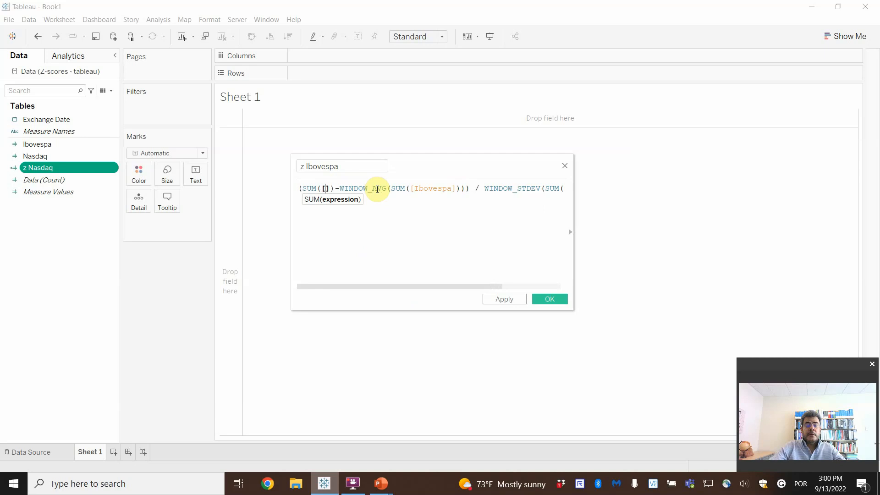
type("Ib")
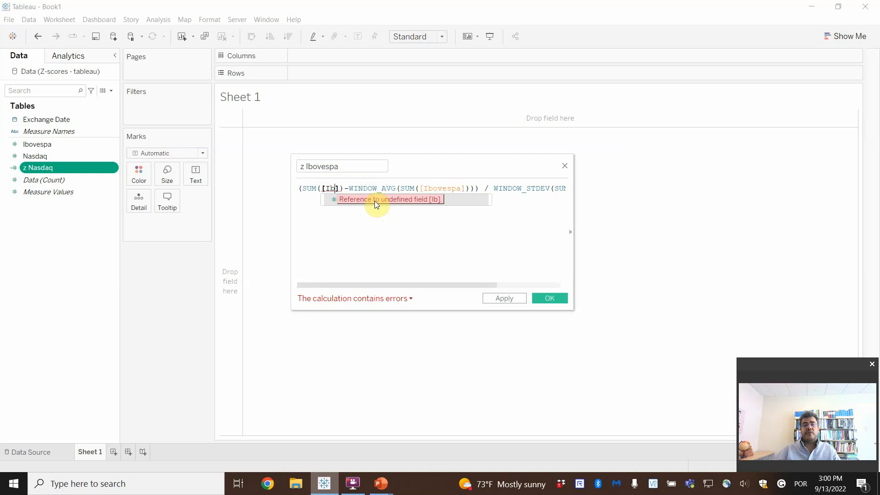
left_click(332, 199)
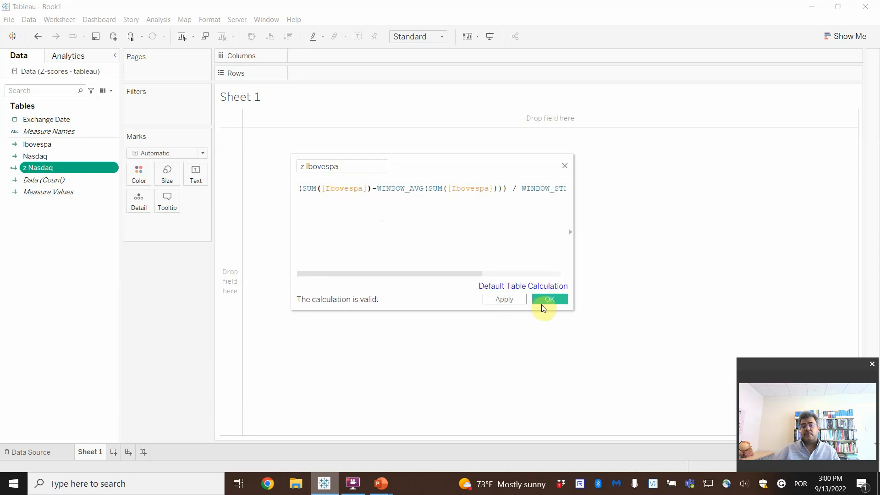
left_click(548, 299)
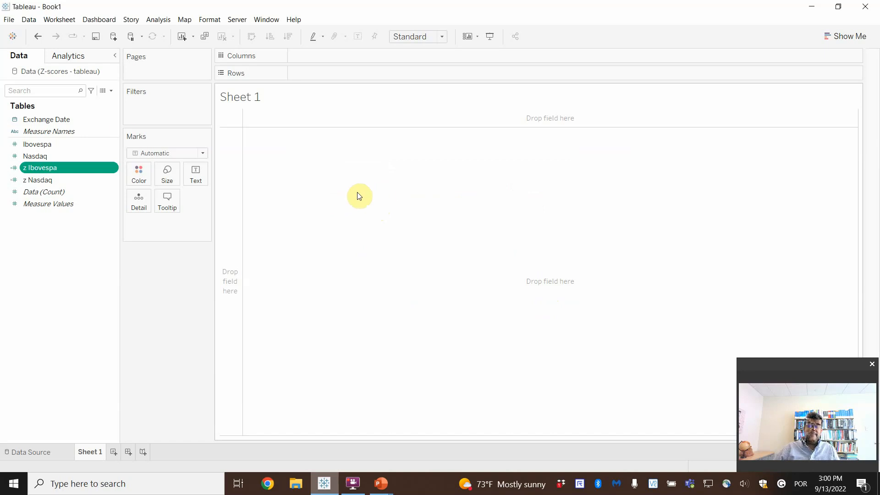
Place Exchange Date on Columns and try it as a discrete month and as a discrete day.
left_click(56, 118)
left_click_drag(66, 117, 329, 57)
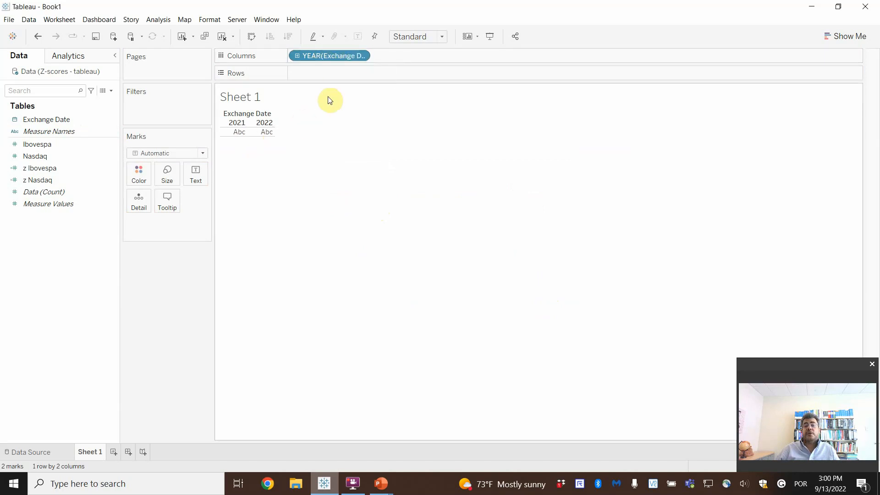
left_click(362, 57)
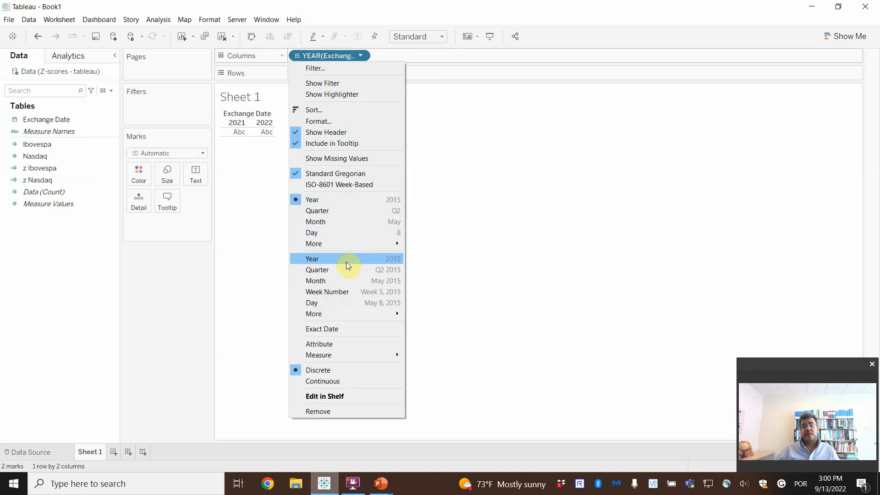
left_click(345, 222)
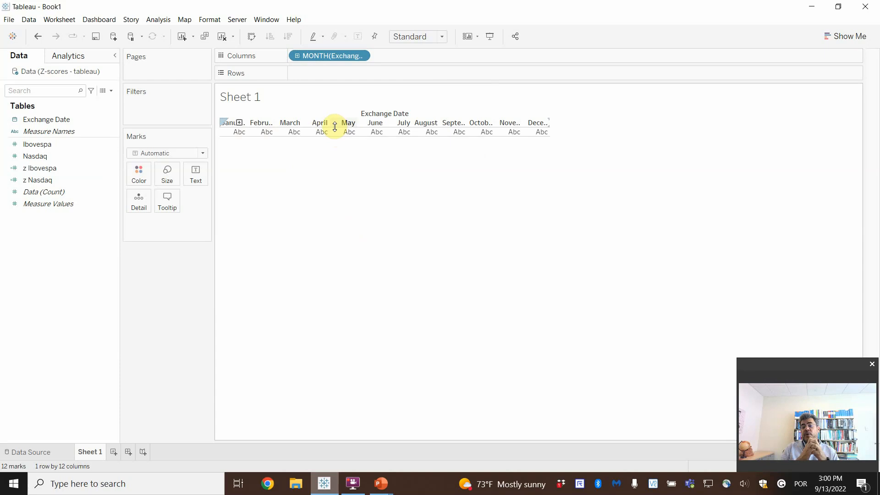
left_click(361, 55)
left_click(333, 232)
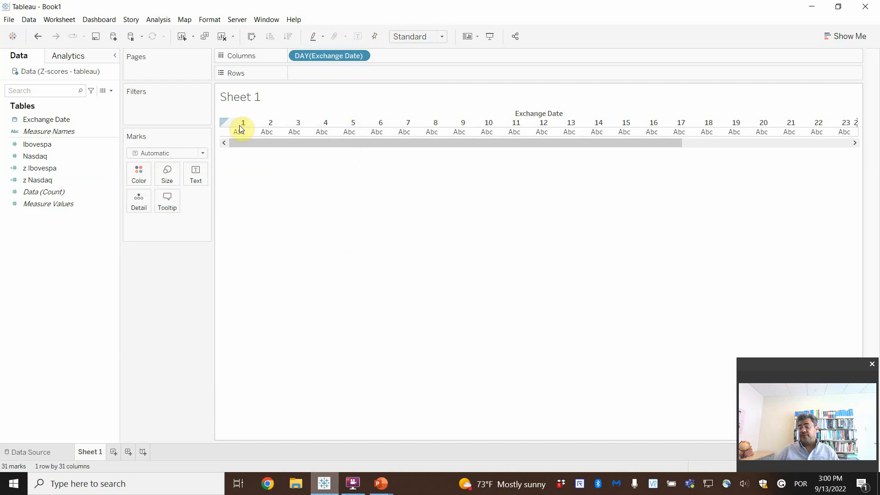
Try Exchange Date on Columns as a continuous month, and change it to a continuous day.
left_click(361, 56)
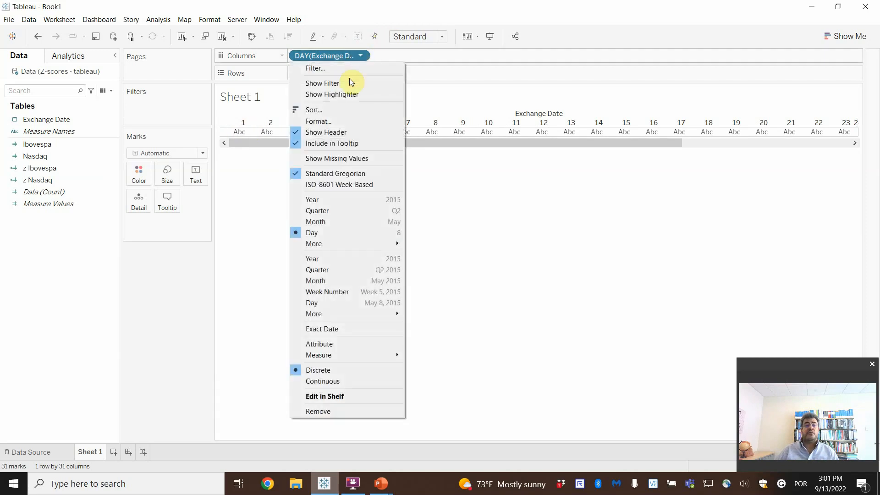
left_click(329, 279)
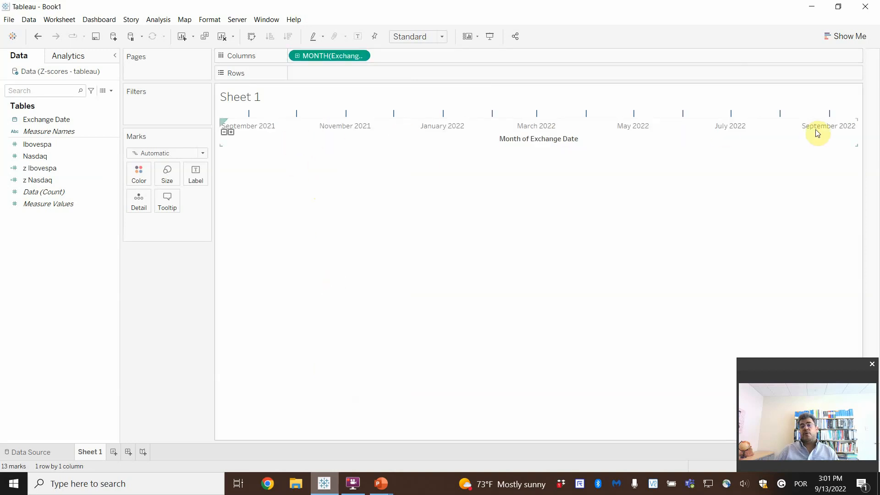
left_click(362, 57)
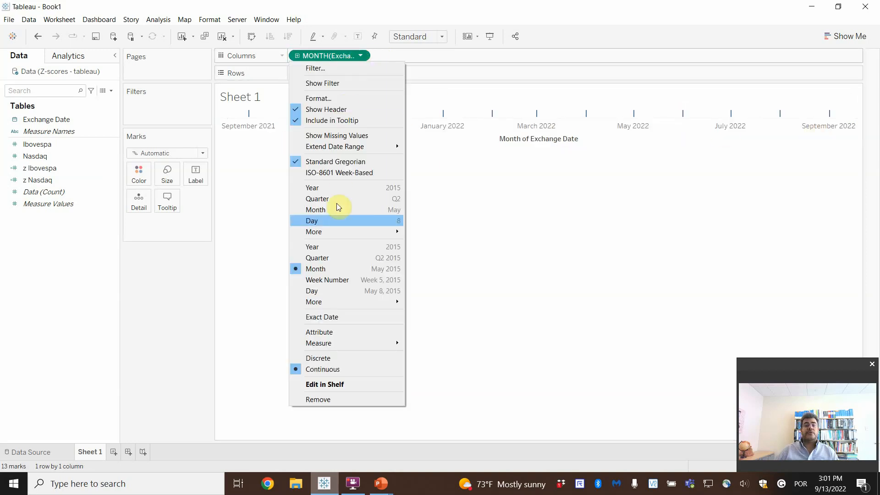
left_click(329, 290)
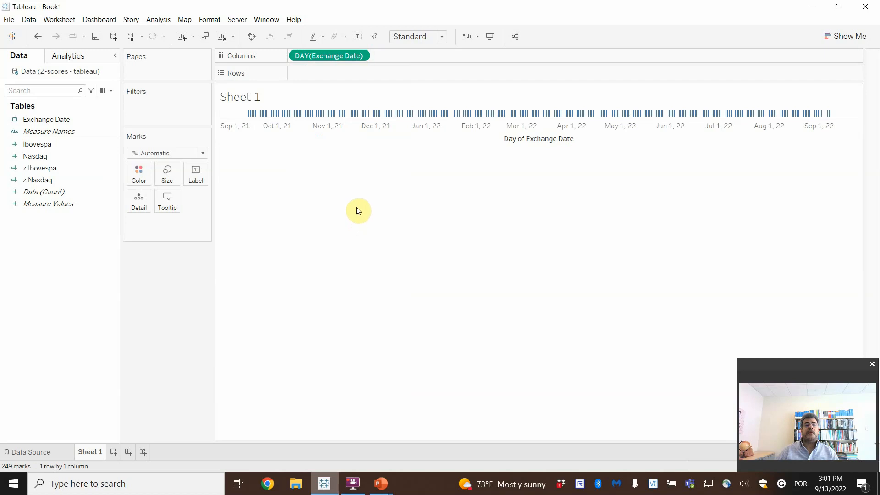
Add z Ibovespa to Rows to plot its daily z-scores as a line.
left_click(76, 167)
left_click_drag(43, 167, 320, 77)
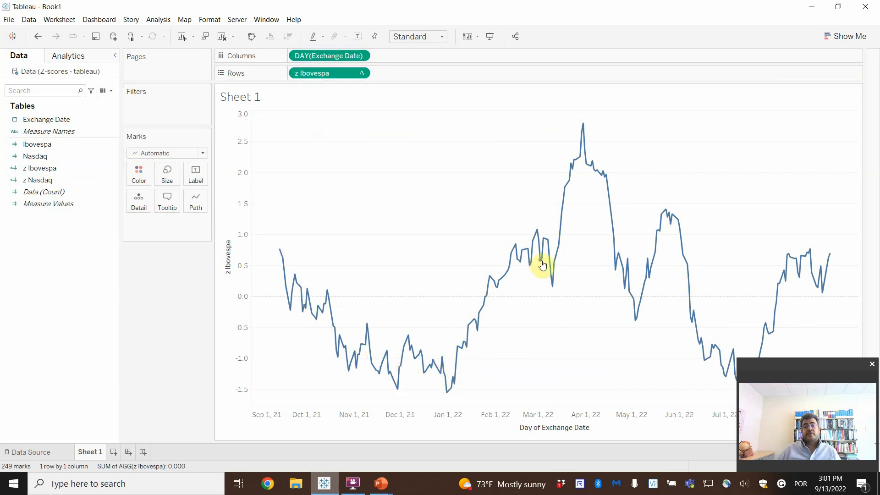
mouse_move(580, 134)
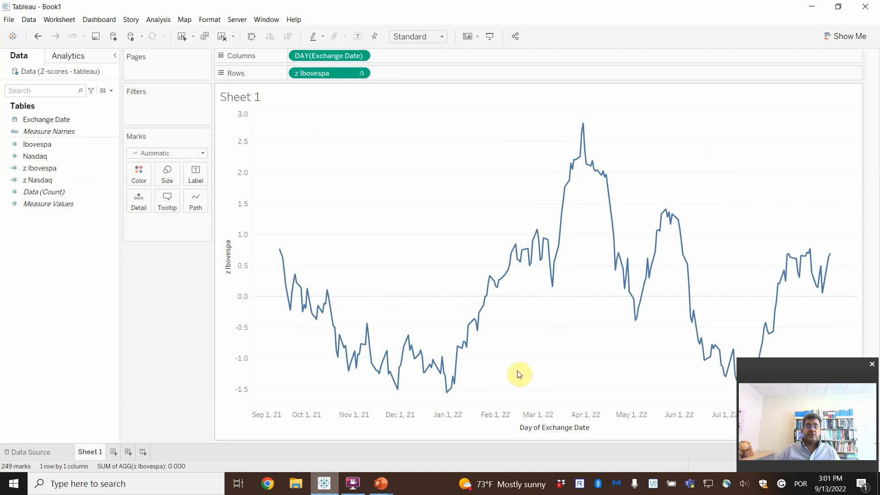
Switch to the PowerPoint slides to review the standardized value formula and the properties of z-scores, and return to Tableau.
mouse_move(383, 484)
left_click(387, 454)
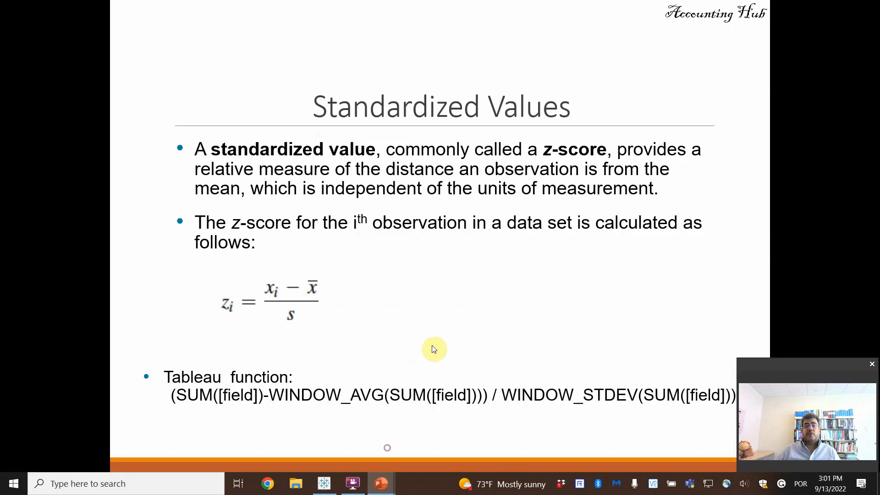
left_click(434, 343)
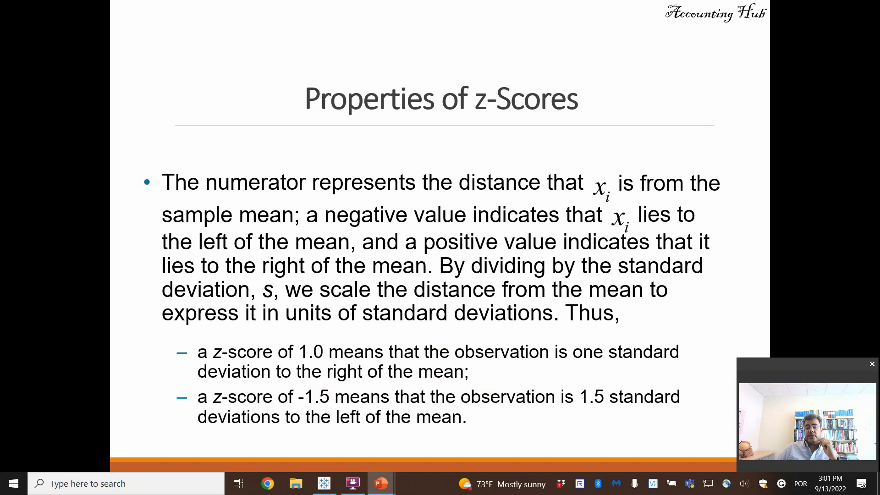
key("alt+Tab")
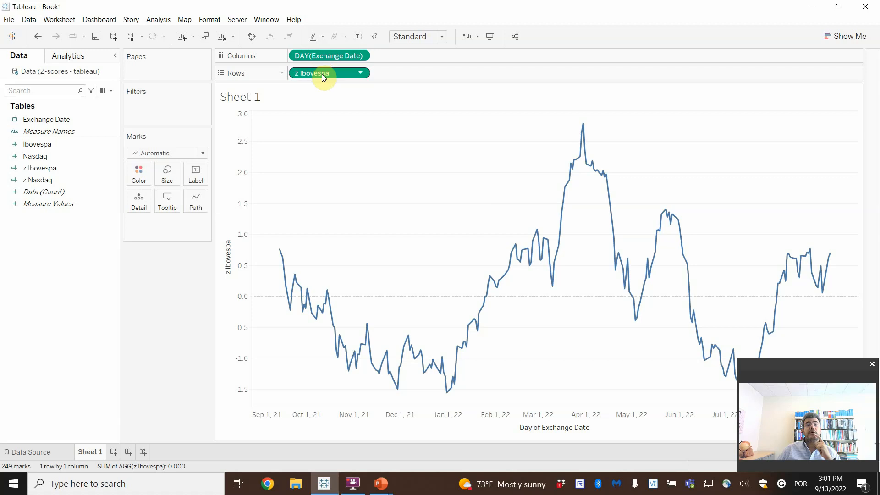
Clear Rows and Columns, and place Exchange Date on Columns again as a continuous day.
left_click_drag(323, 73, 76, 331)
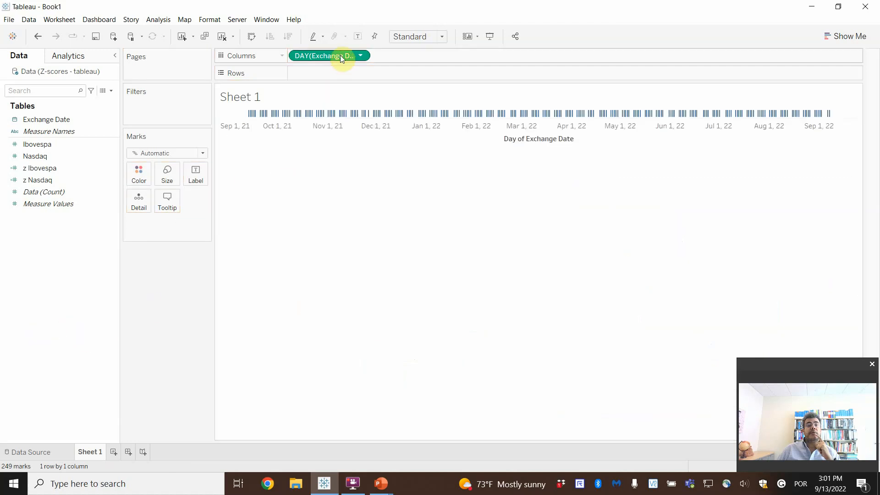
left_click_drag(340, 55, 37, 323)
left_click_drag(57, 120, 348, 58)
left_click(360, 55)
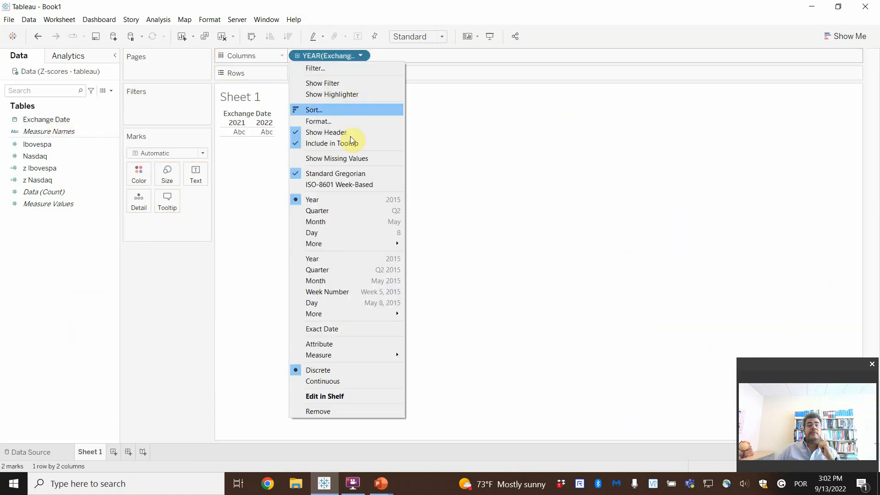
left_click(332, 302)
Add Ibovespa and z Nasdaq to Rows.
left_click_drag(46, 135, 344, 73)
left_click_drag(41, 179, 414, 74)
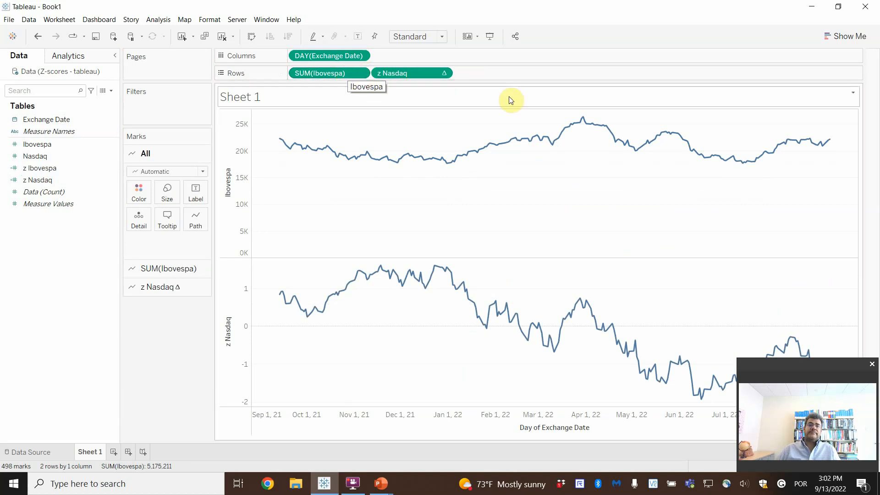
Try the data as horizontal bars with rows and columns swapped, and restore the continuous line chart.
left_click(842, 37)
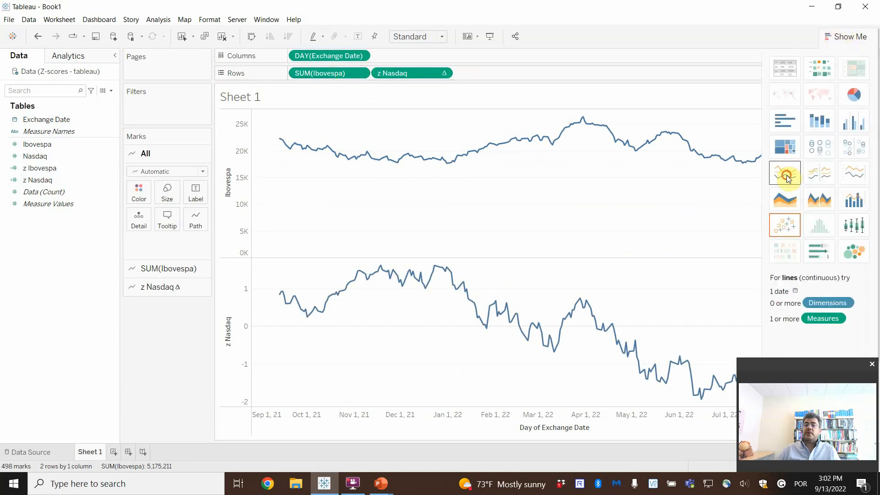
left_click(785, 123)
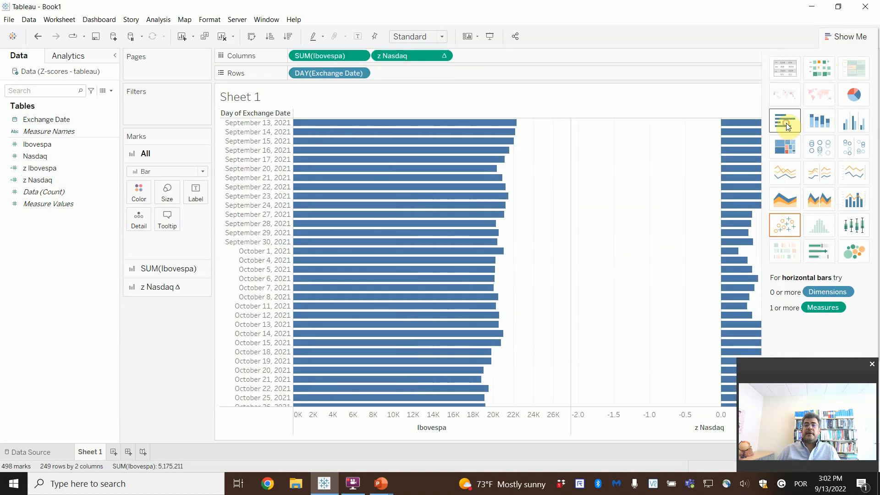
left_click(253, 38)
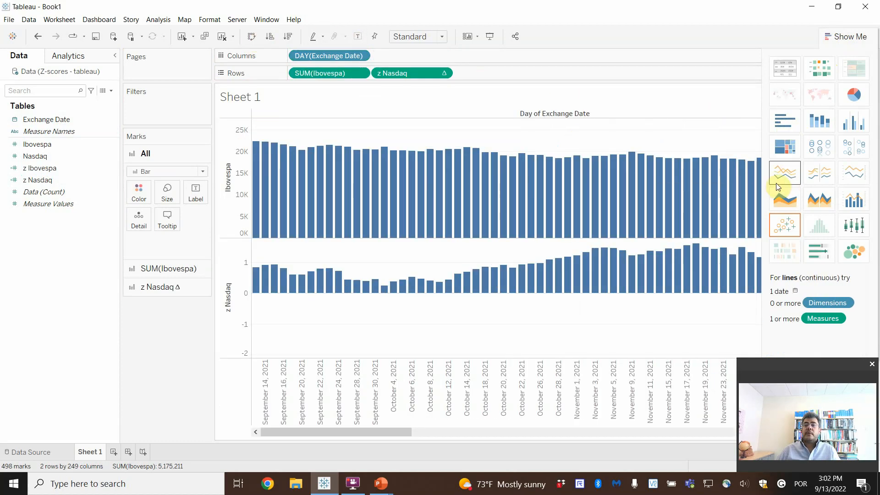
left_click(787, 179)
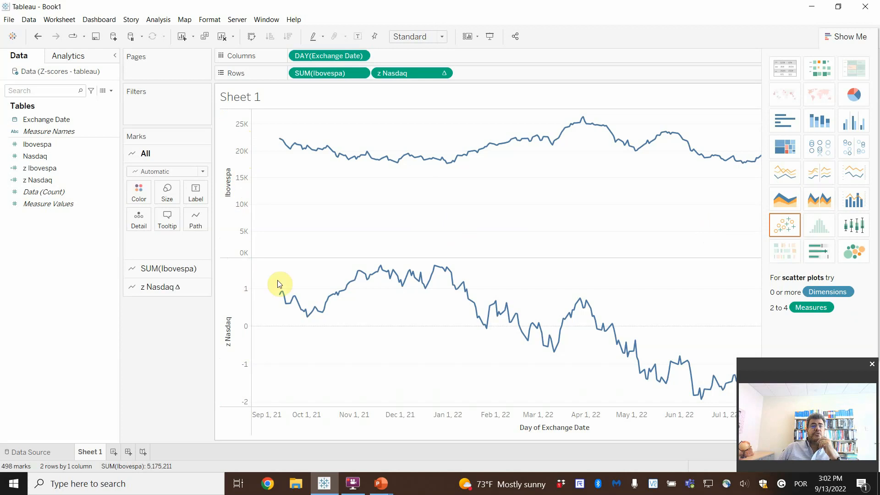
Replace z Nasdaq on Rows with the original Nasdaq measure.
left_click_drag(405, 72, 49, 262)
left_click_drag(35, 156, 390, 73)
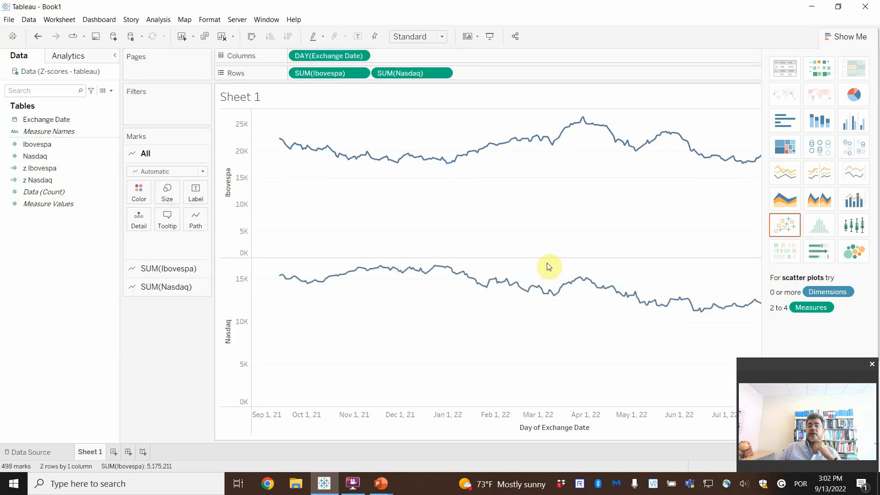
Convert the Ibovespa and Nasdaq chart to dual lines, and review the underlying index values in the data source.
left_click(848, 175)
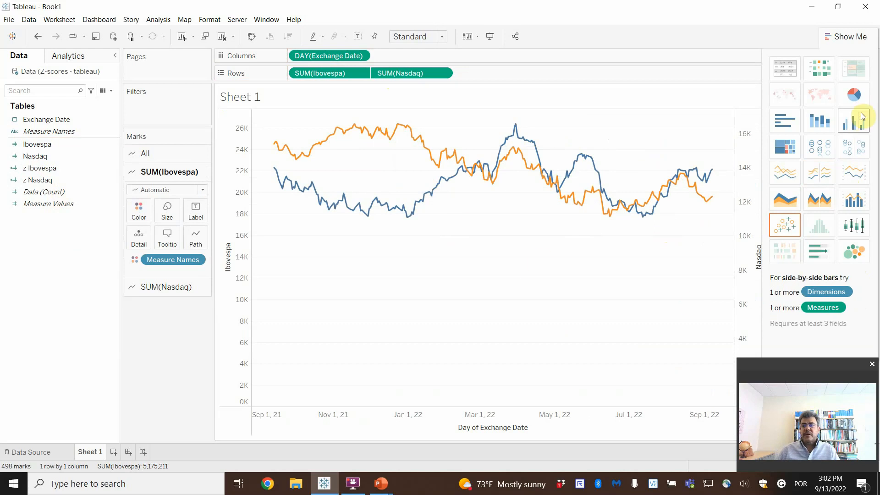
left_click(850, 38)
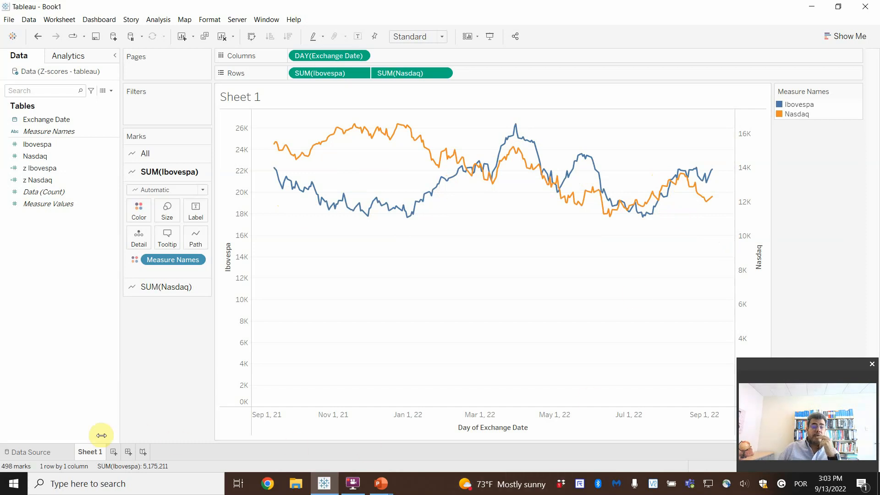
left_click(51, 451)
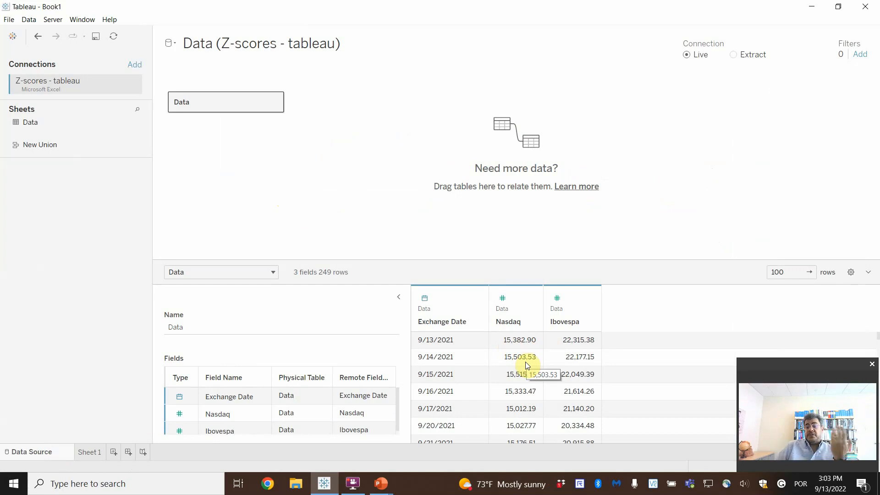
left_click(88, 452)
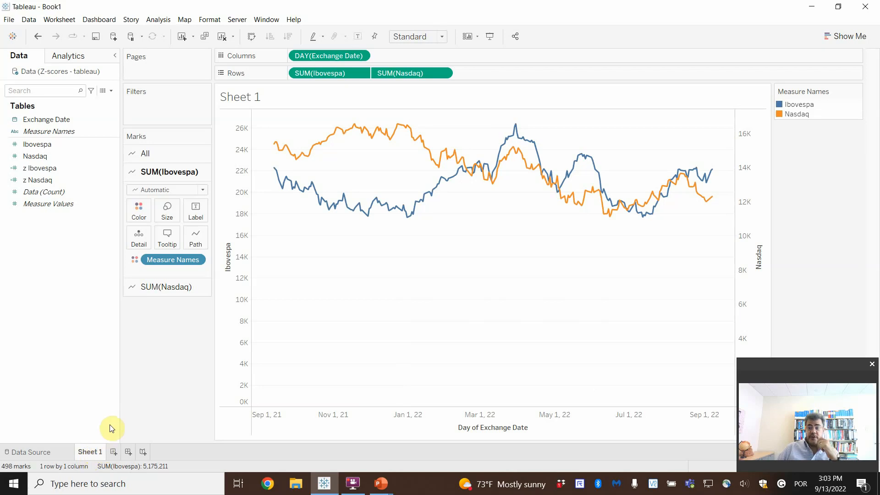
Rename the worksheet as Raw Data.
double_click(84, 452)
type("Raw")
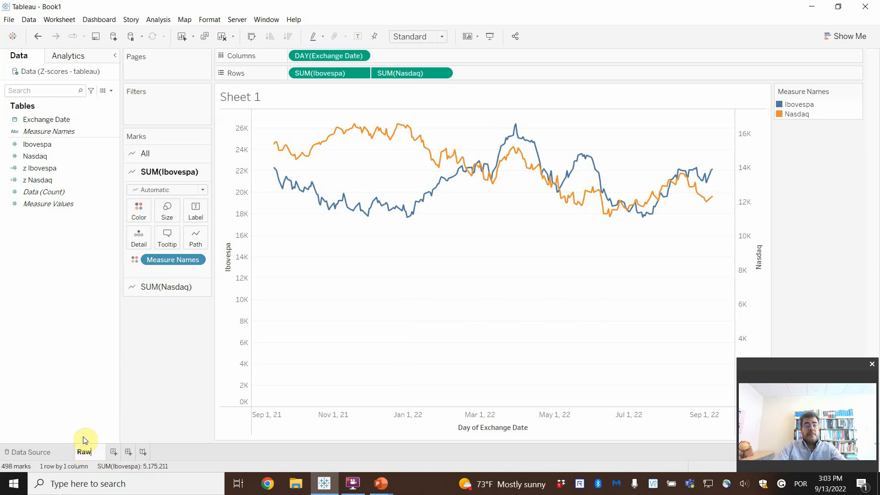
type(" Data")
key("Return")
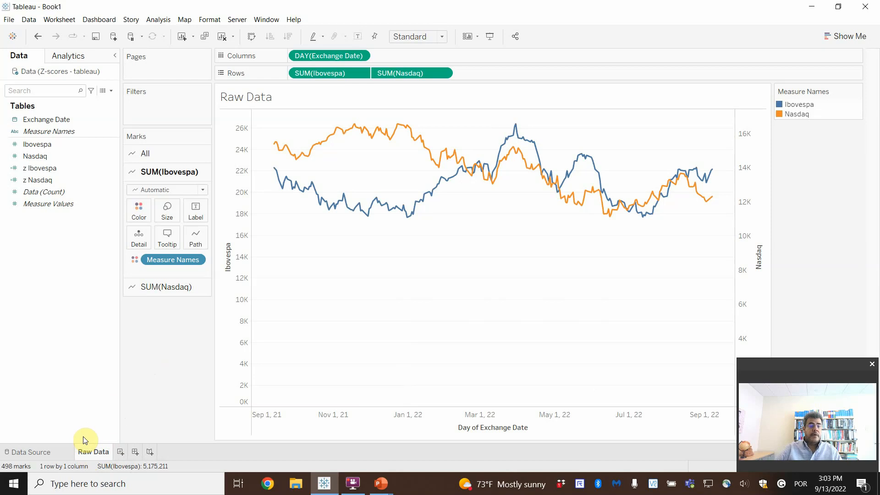
Create a new worksheet and place Exchange Date on Columns as a continuous day.
left_click(125, 450)
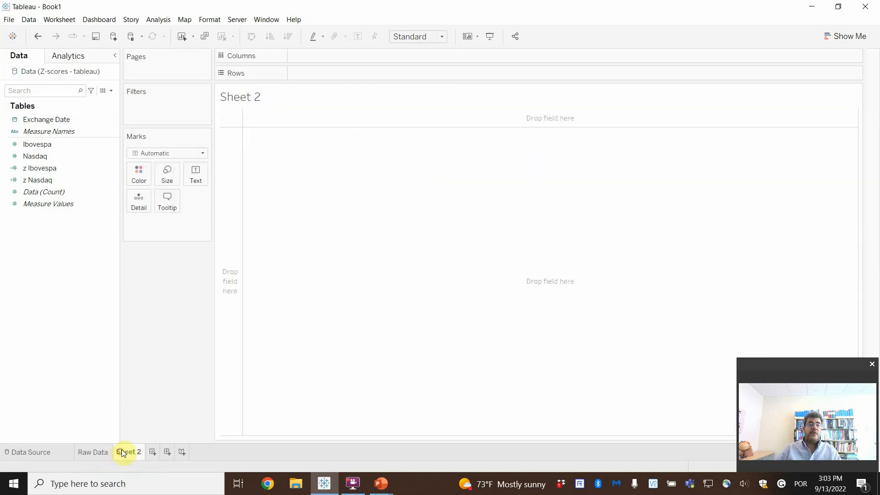
left_click(40, 143)
left_click_drag(42, 122, 313, 57)
left_click(361, 55)
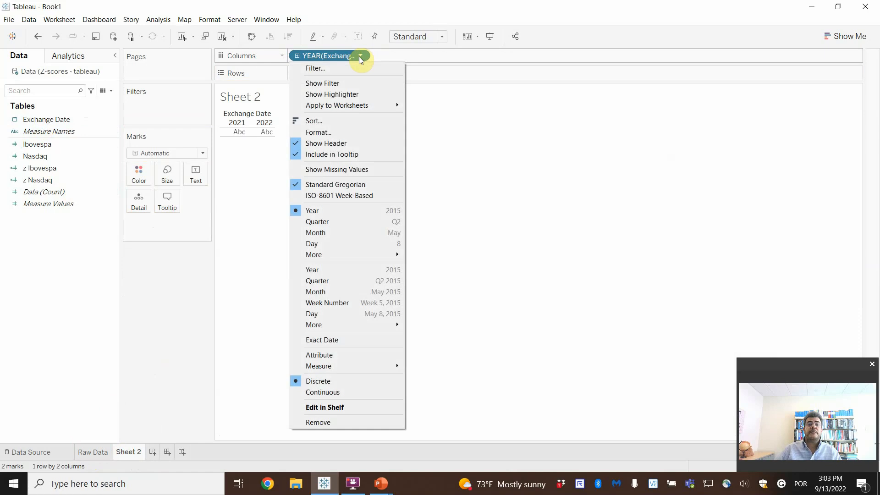
left_click(356, 314)
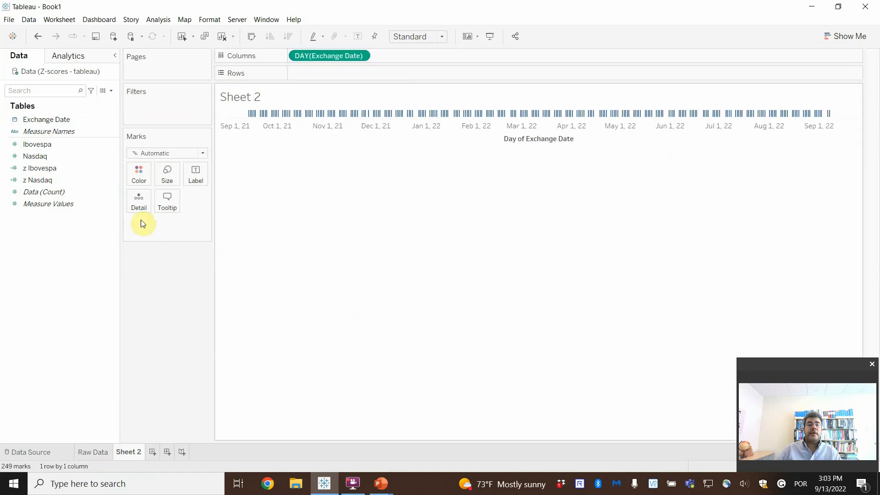
Add z Ibovespa and z Nasdaq to Rows and display them as a dual-line chart.
mouse_move(40, 168)
left_mouse_down()
mouse_move(344, 79)
mouse_move(330, 73)
left_mouse_up()
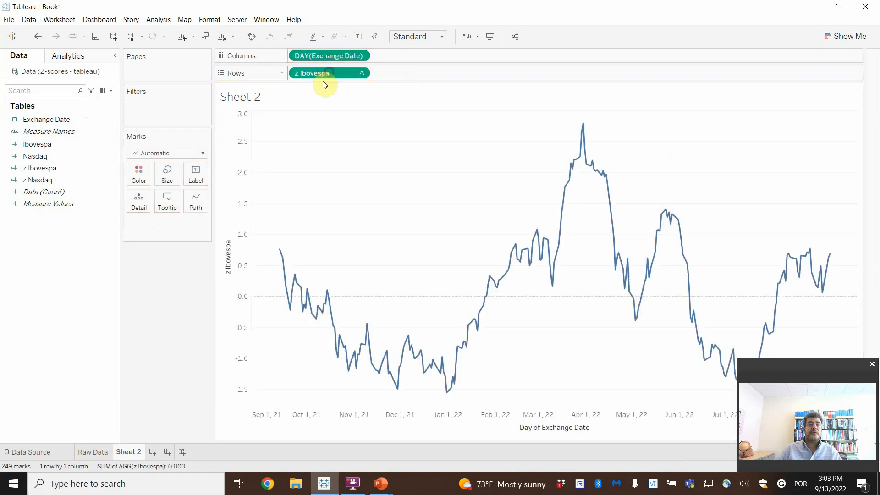
left_click(46, 180)
left_click_drag(46, 180, 427, 73)
left_click(846, 36)
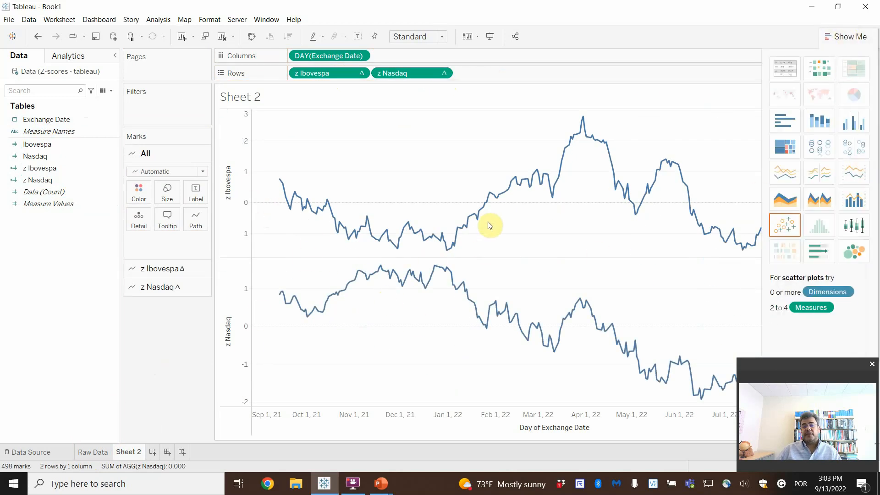
left_click(851, 175)
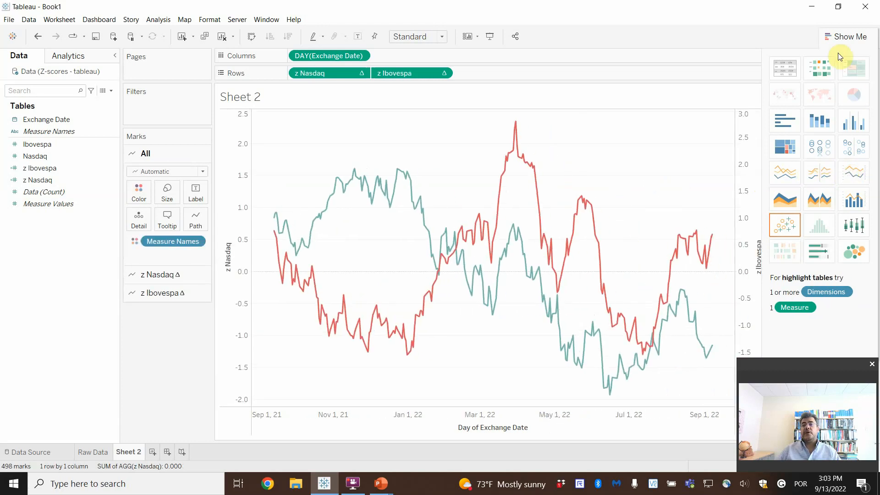
left_click(838, 37)
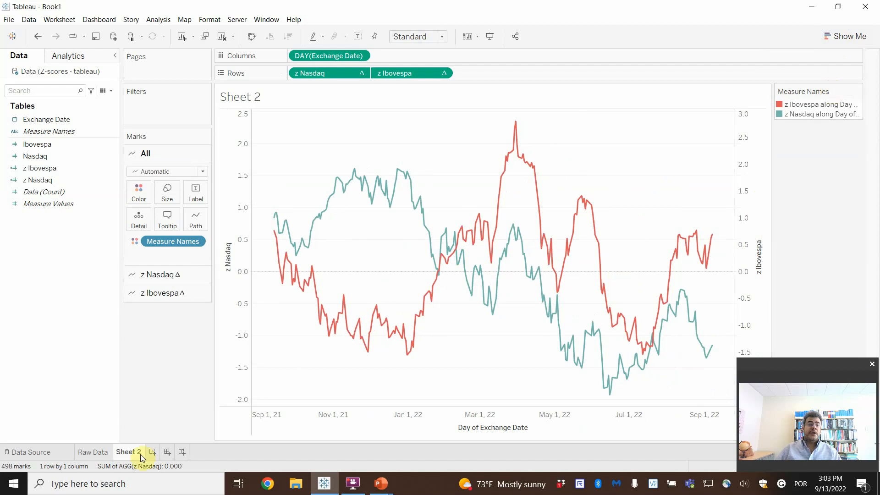
Compare the Raw Data chart with the z-score chart and examine points along the z-score lines.
left_click(93, 452)
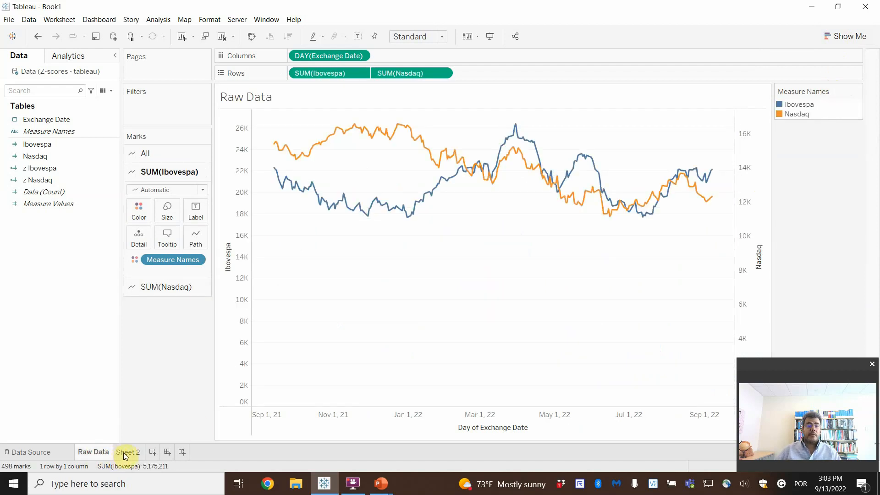
left_click(123, 453)
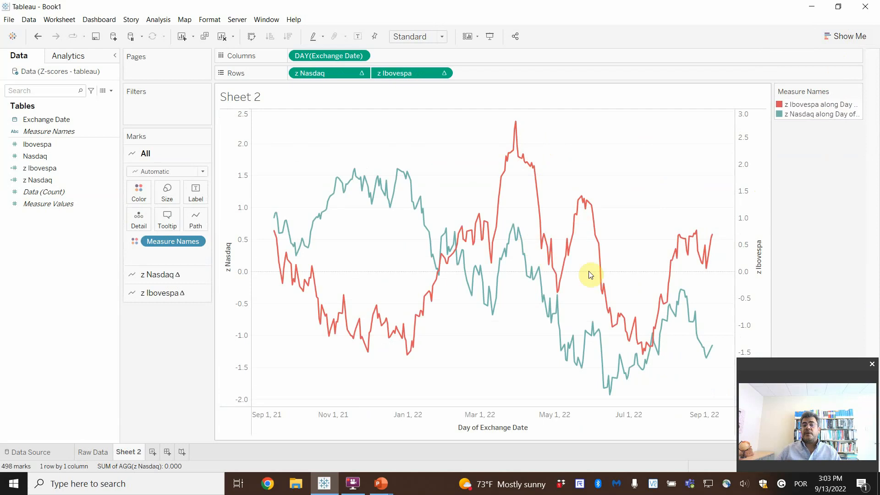
mouse_move(339, 205)
mouse_move(604, 393)
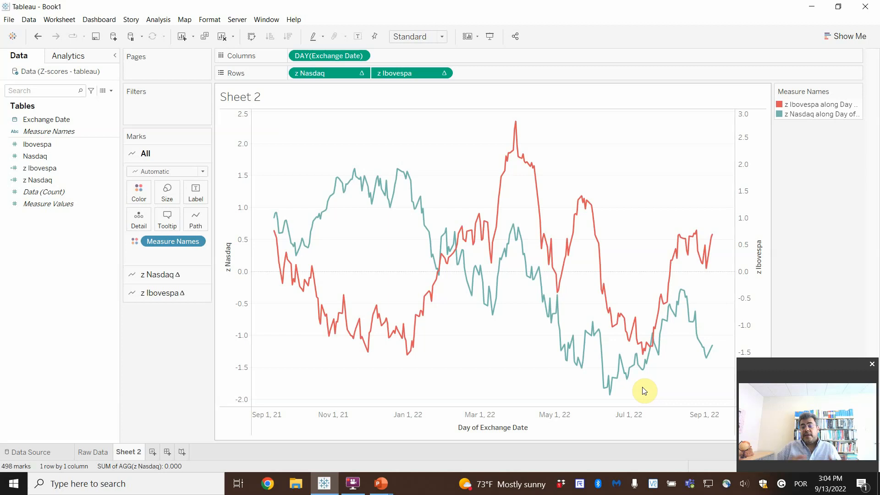
mouse_move(282, 278)
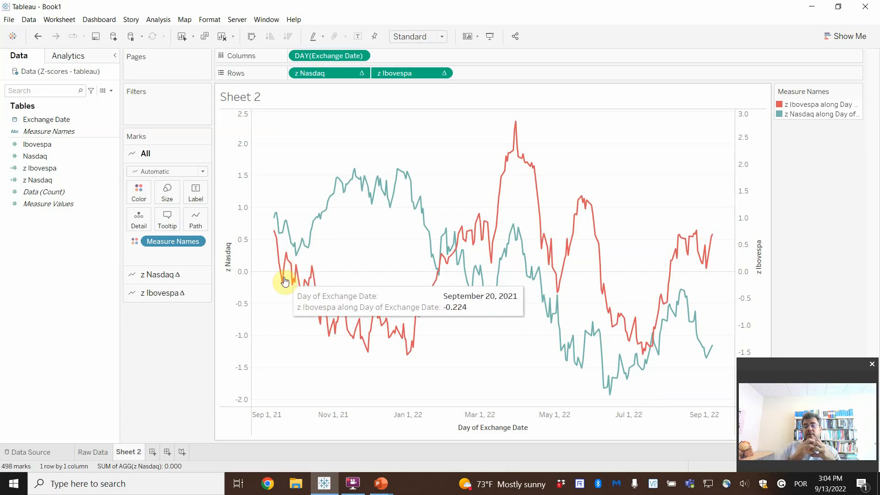
Switch to the PowerPoint slide show to read the Empirical Rules slide, and return to Tableau.
left_click(381, 482)
left_click(390, 349)
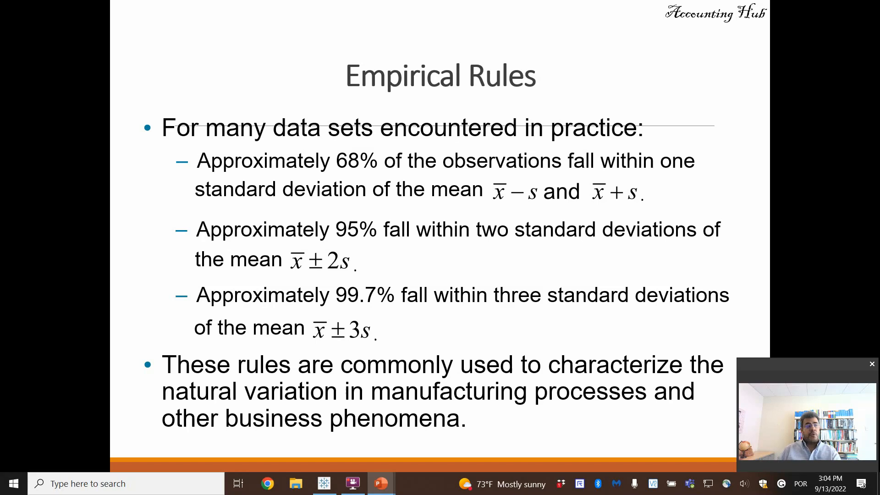
key("alt+Tab")
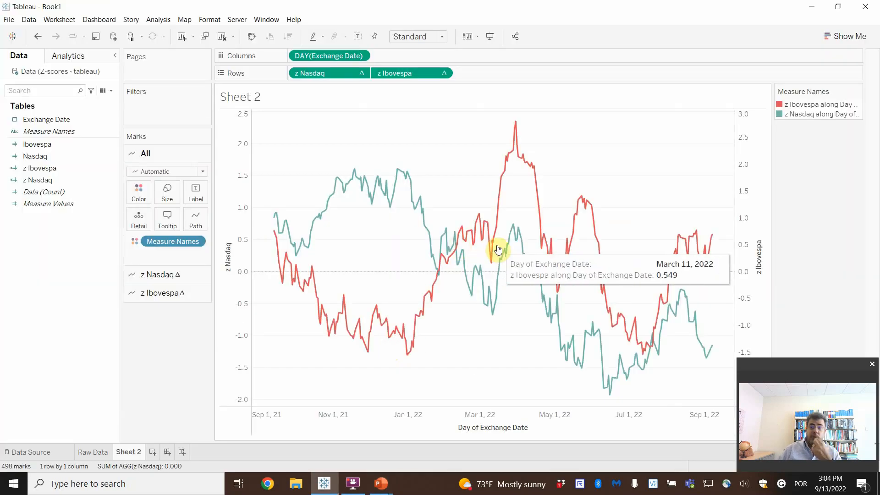
Rename the z-score worksheet as Z scores.
double_click(132, 452)
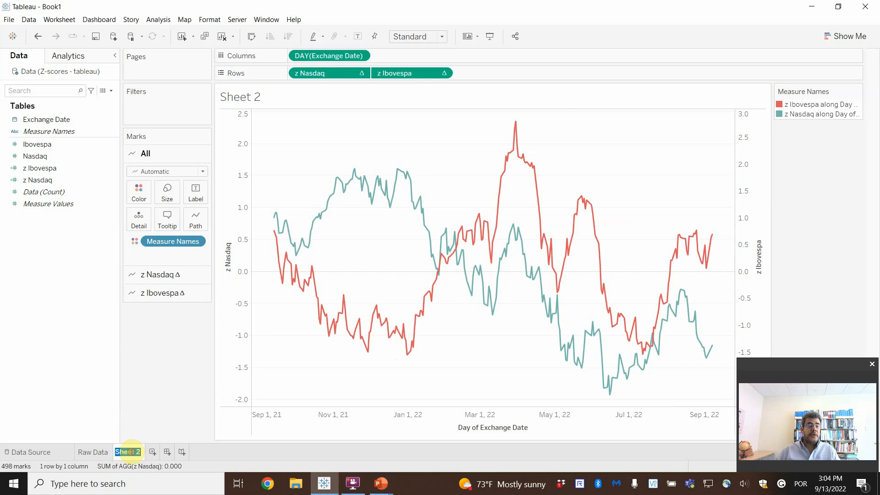
type("Z score")
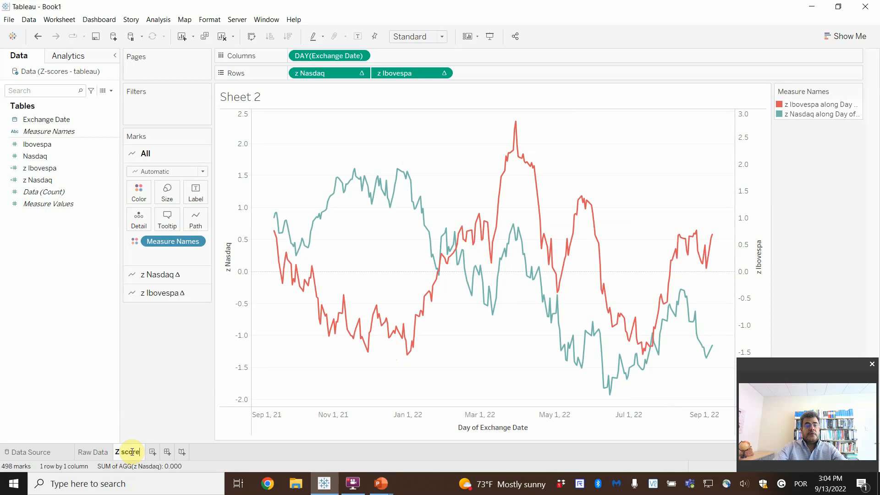
type("s")
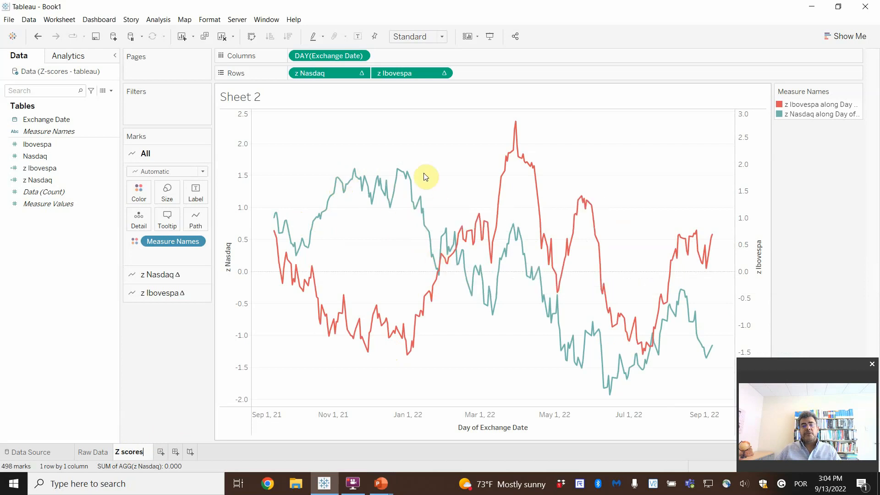
mouse_move(412, 185)
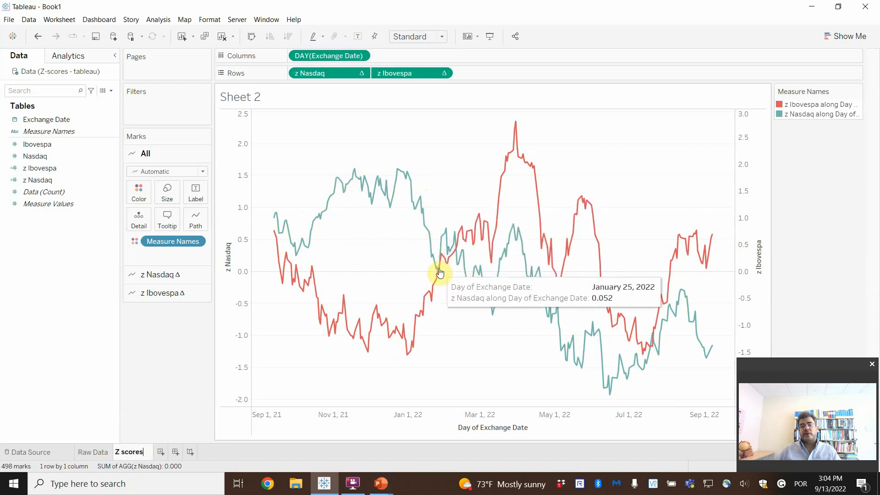
mouse_move(466, 269)
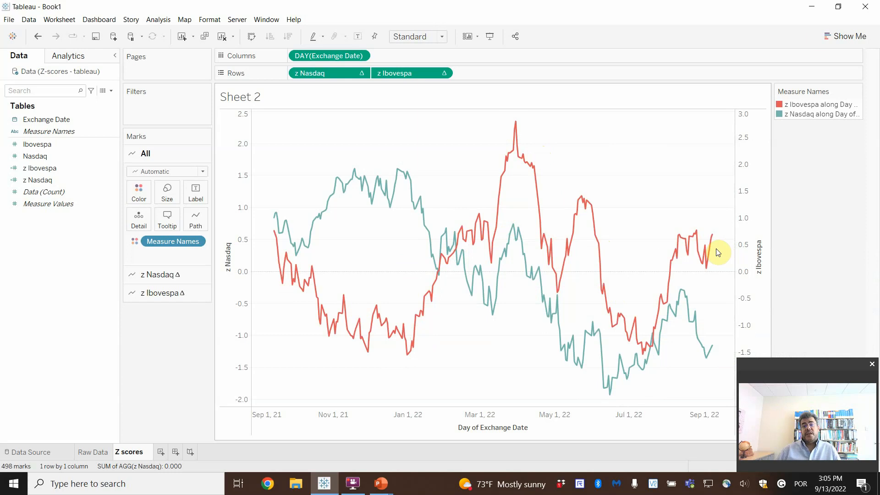
Try the z-scores as a scatter plot, circle views and side-by-side circles, with rows and columns swapped for the last.
left_click(843, 34)
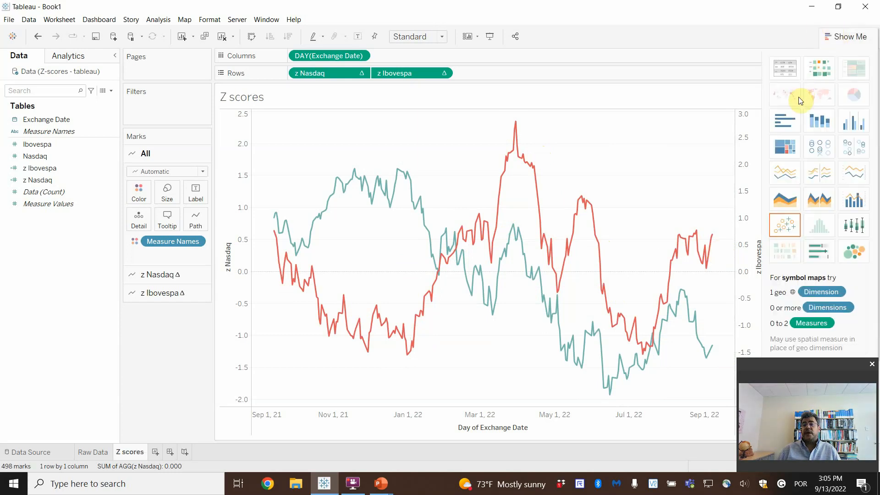
left_click(786, 229)
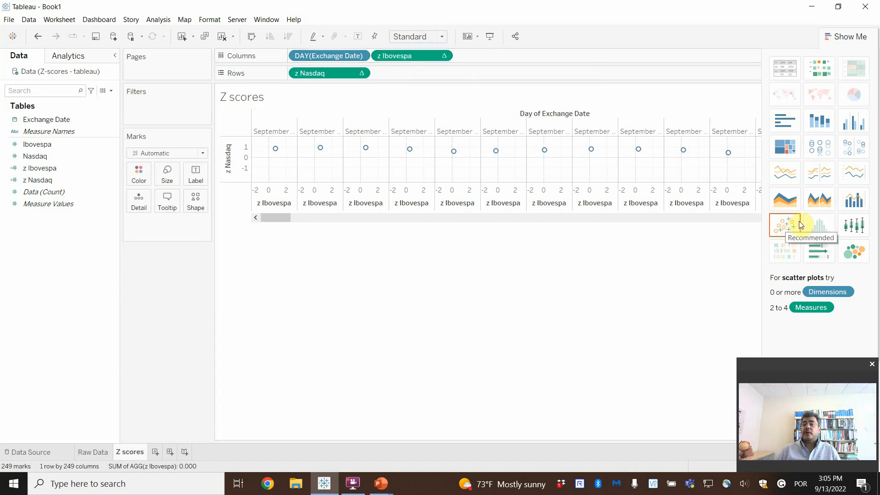
left_click(814, 146)
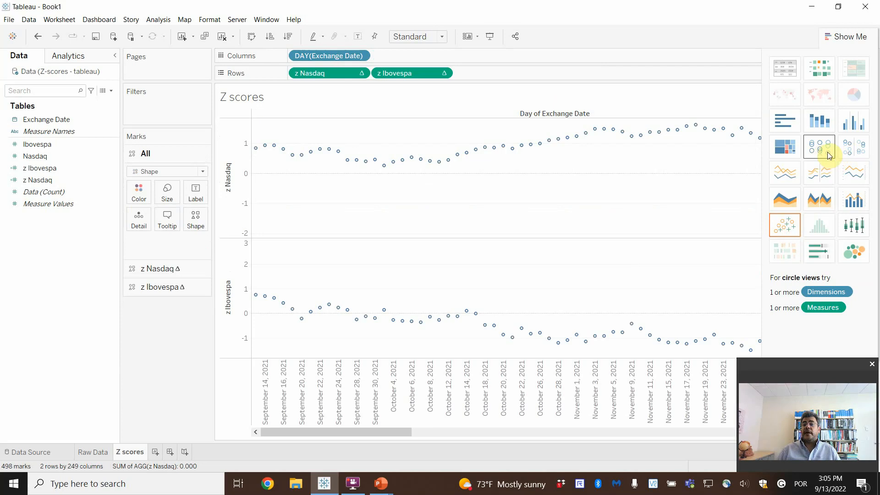
left_click(858, 153)
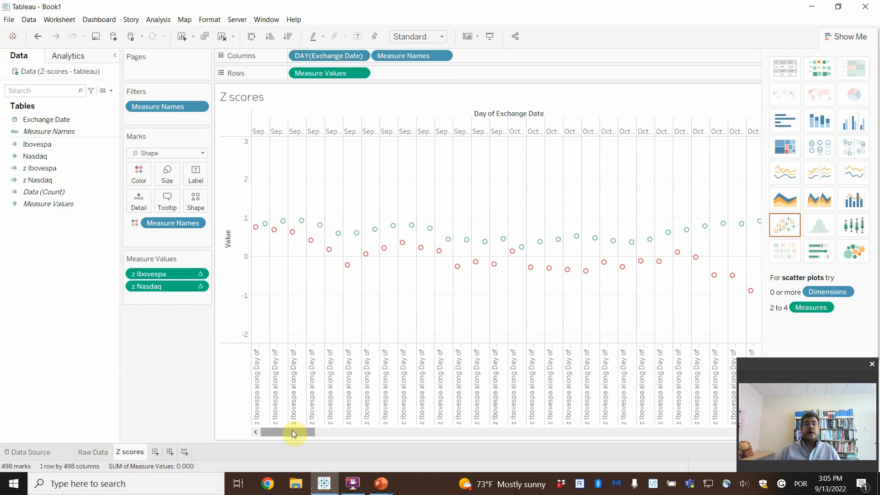
left_click_drag(293, 430, 262, 419)
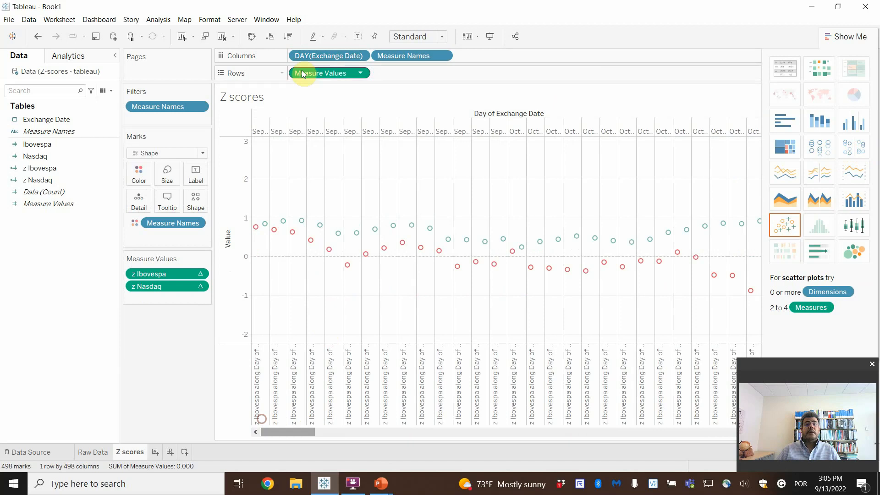
left_click(253, 38)
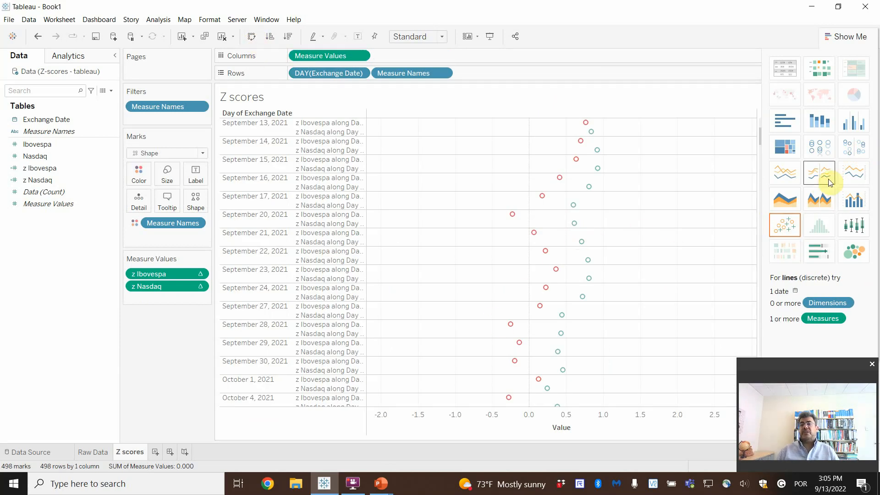
Try the z-scores as horizontal bars and side-by-side bars, and restore the dual lines.
left_click(785, 122)
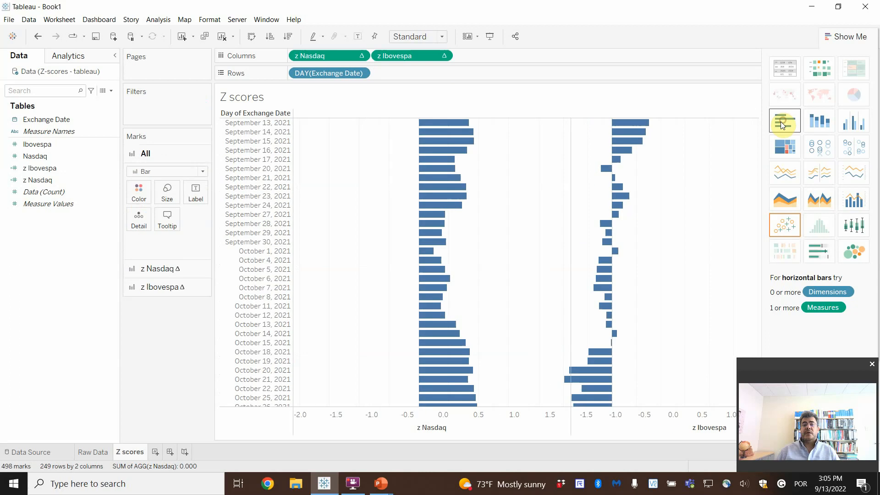
left_click(854, 123)
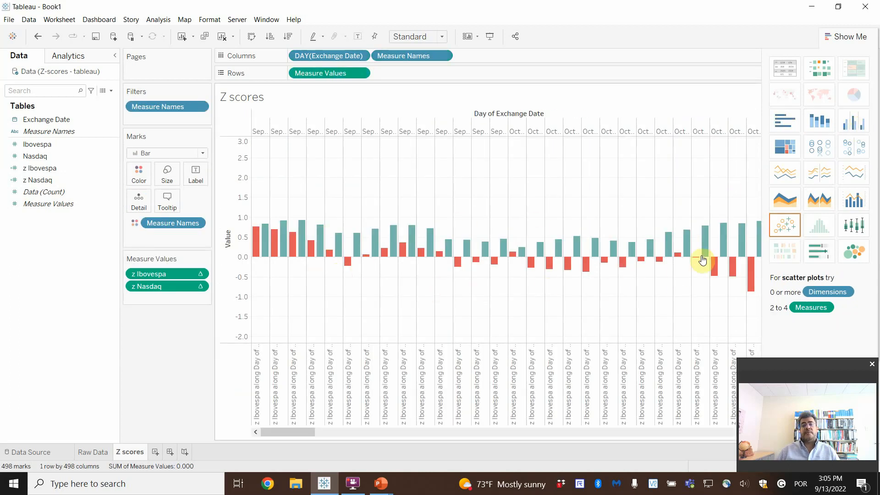
left_click(858, 178)
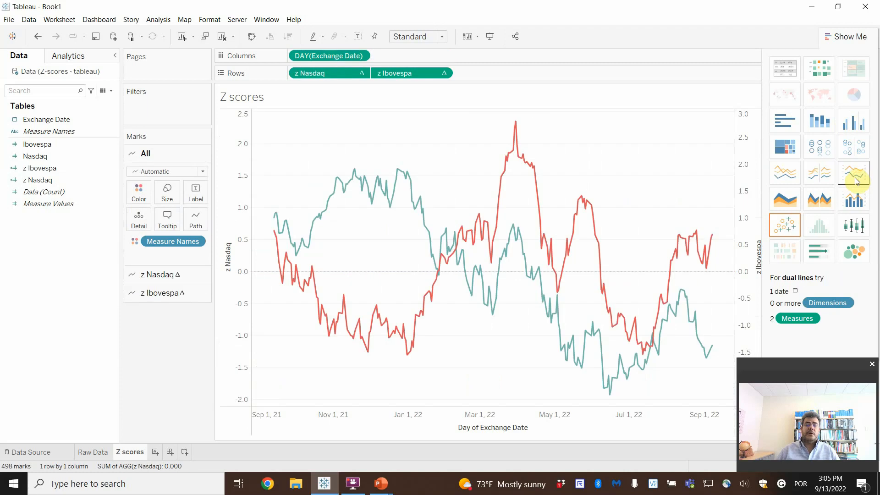
Try the z-scores as box-and-whisker plots, inspect individual points, and restore the dual-line chart.
left_click(854, 232)
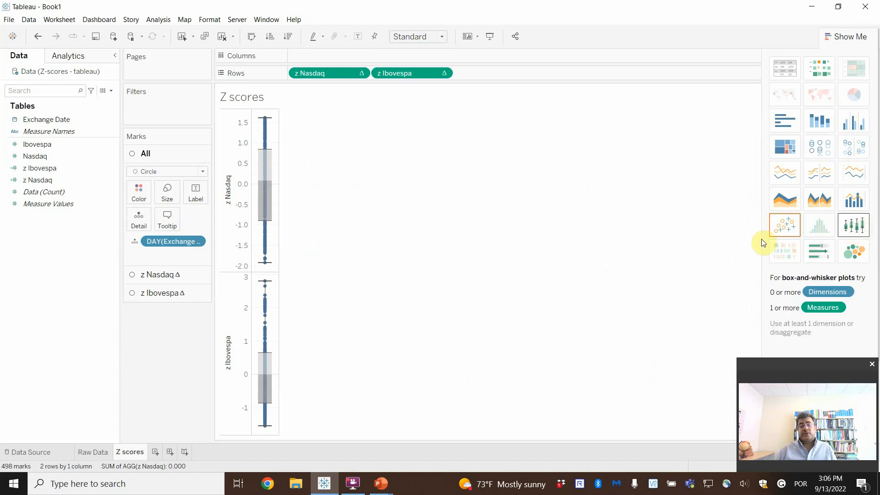
mouse_move(268, 125)
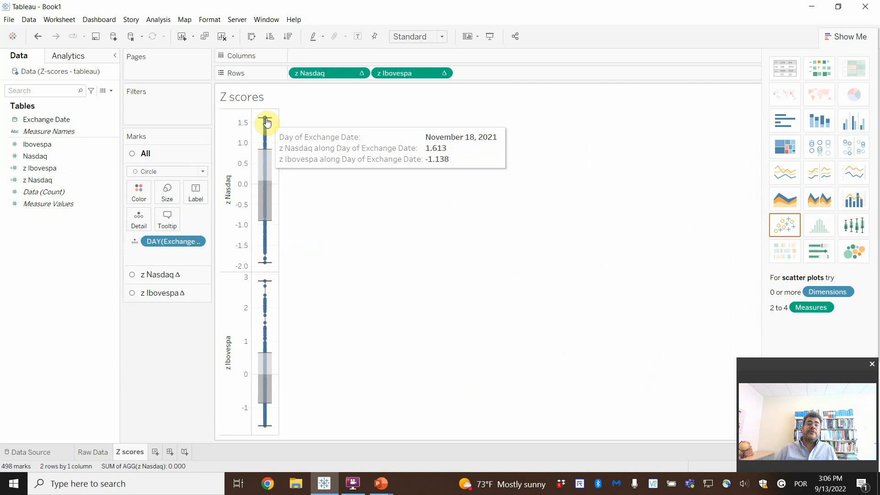
mouse_move(262, 174)
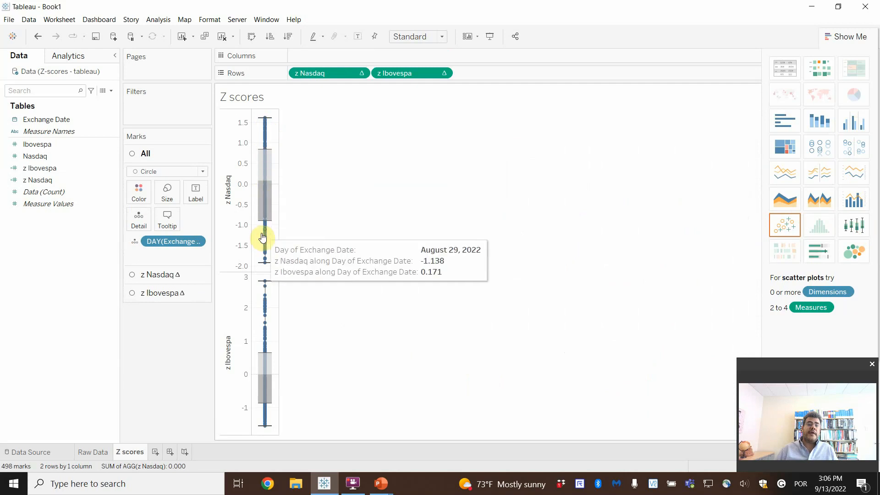
mouse_move(261, 396)
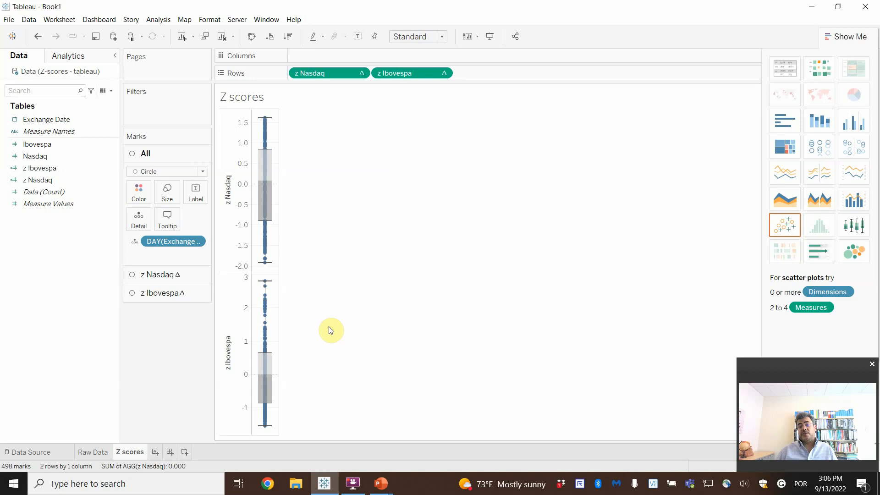
left_click(855, 179)
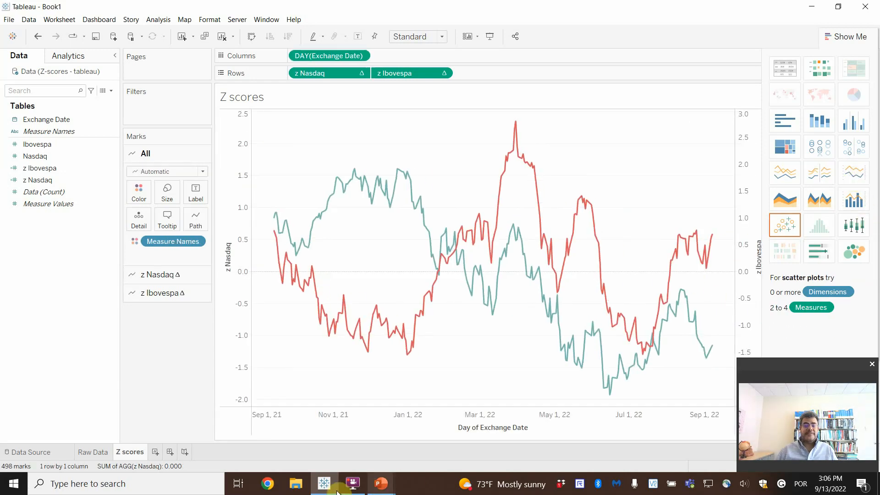
Switch to the PowerPoint slide show and review the Empirical Rules slide.
mouse_move(381, 483)
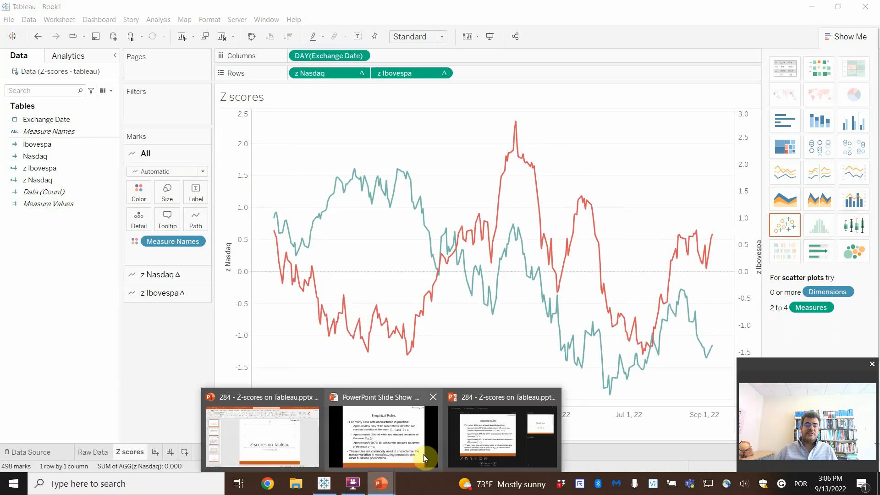
left_click(384, 454)
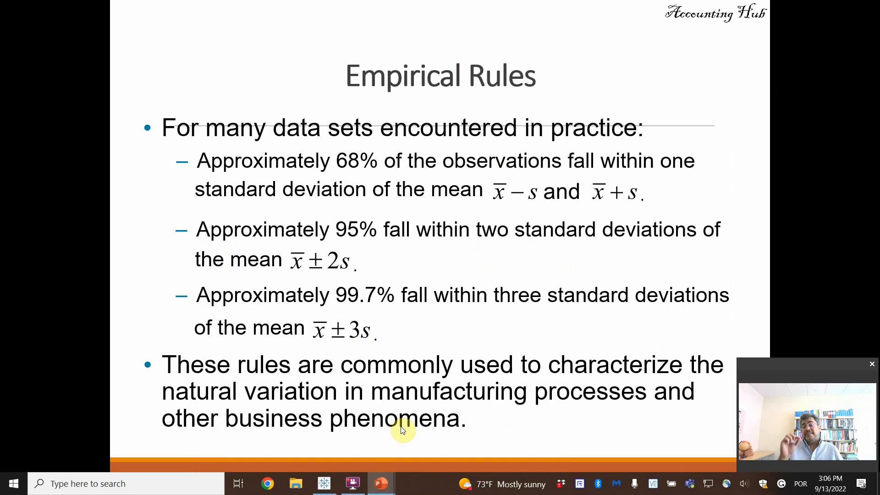